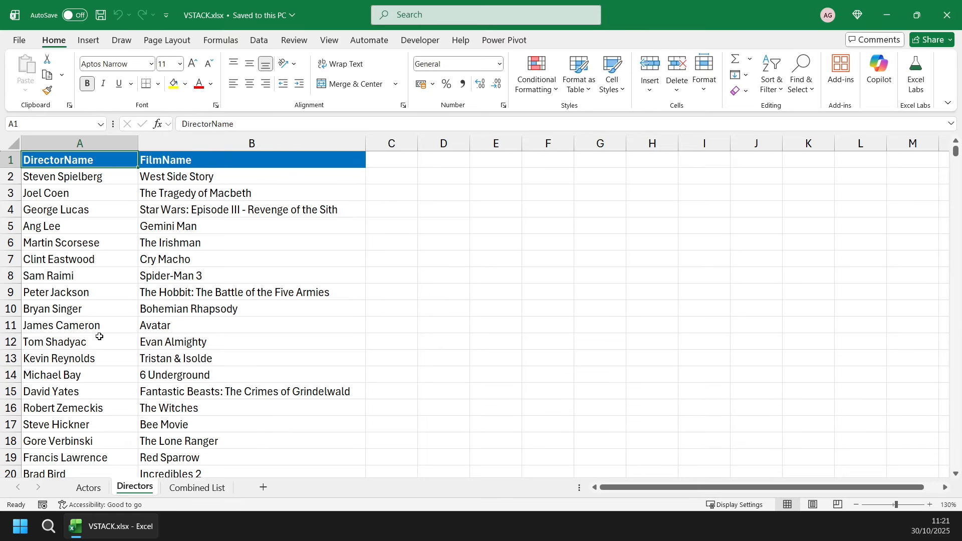
Review the name columns on the Actors and Directors sheets and the empty columns on the Combined List sheet.
click(93, 488)
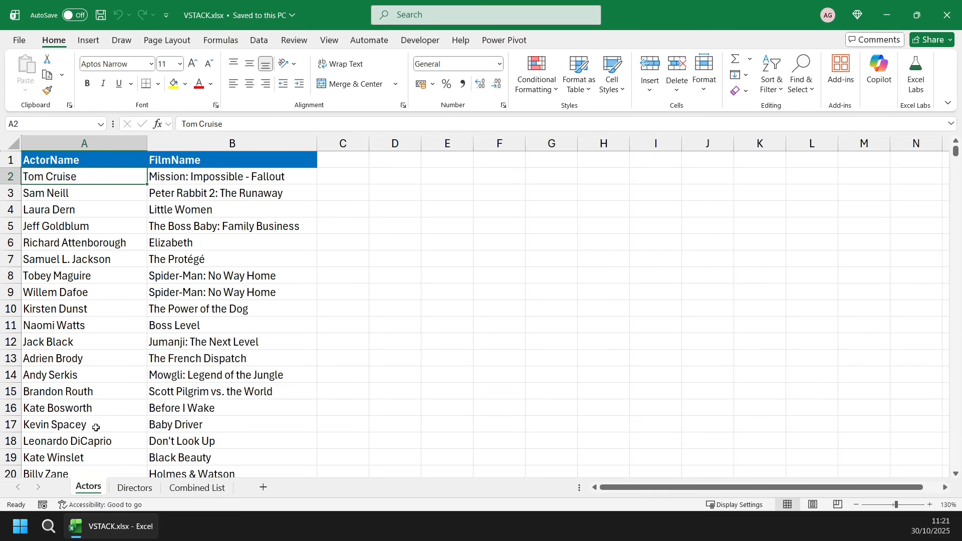
click(187, 489)
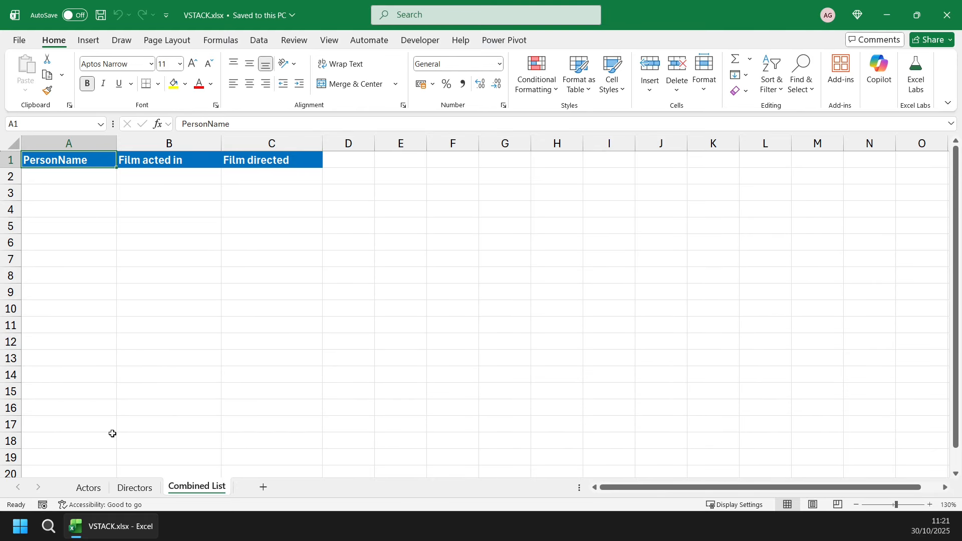
click(89, 487)
drag(90, 179, 90, 327)
click(133, 487)
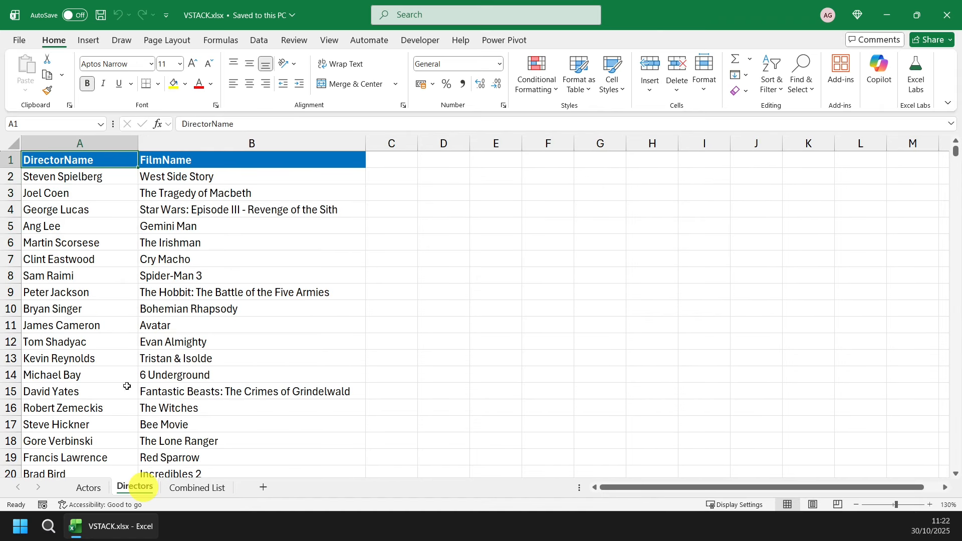
drag(88, 176, 70, 296)
click(197, 488)
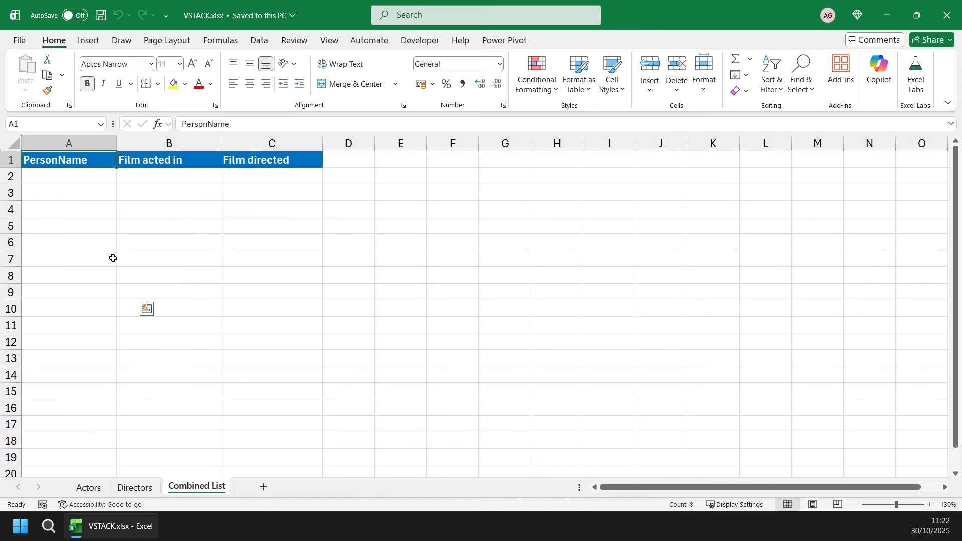
Start a formula in cell A2 of the Combined List sheet, under the PersonName heading.
mouse_move(85, 176)
mouse_down()
mouse_move(79, 228)
mouse_move(80, 181)
mouse_up()
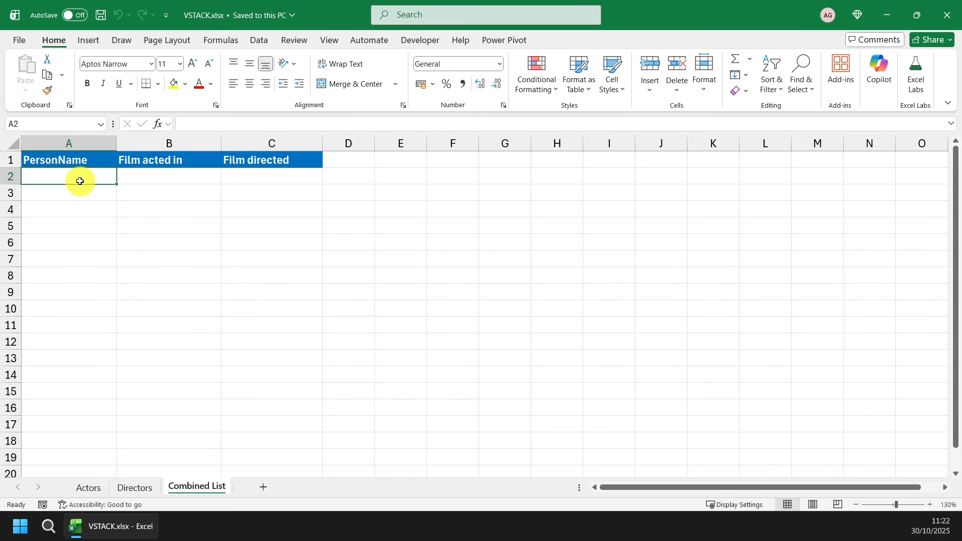
click(257, 44)
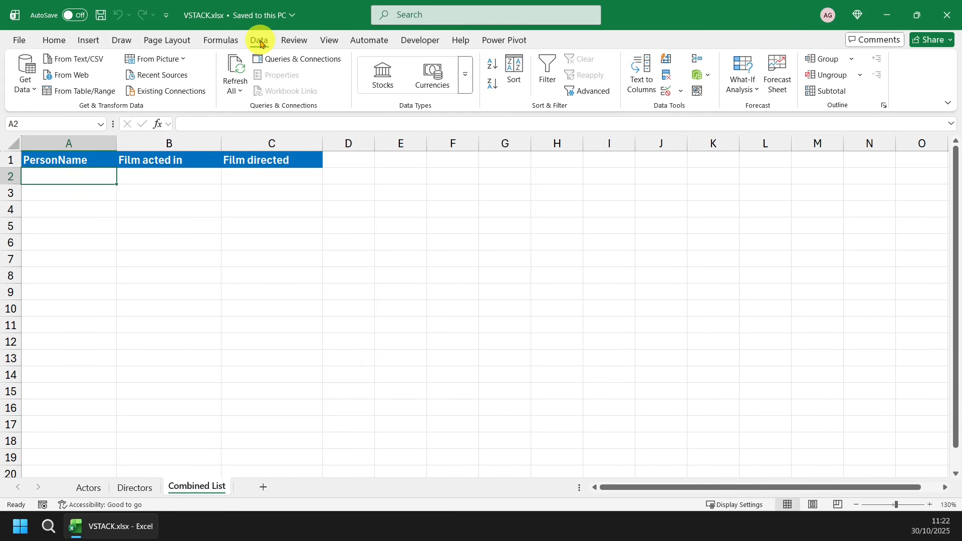
click(667, 78)
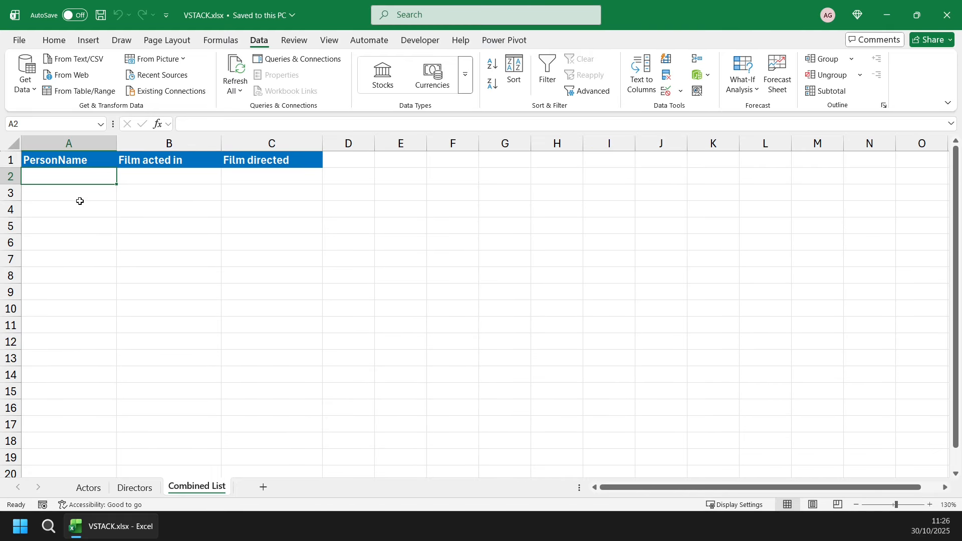
text(=)
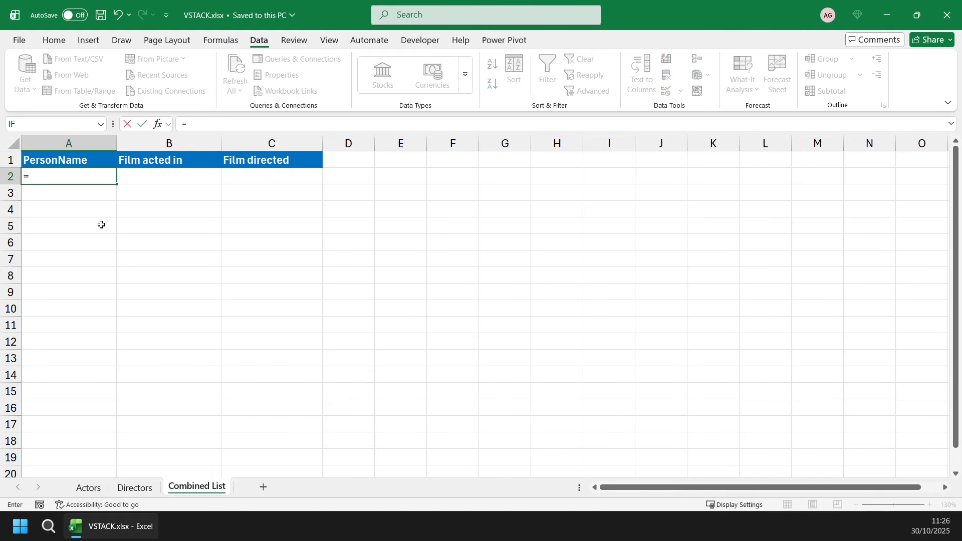
text(v)
key(BackSpace)
text(hst)
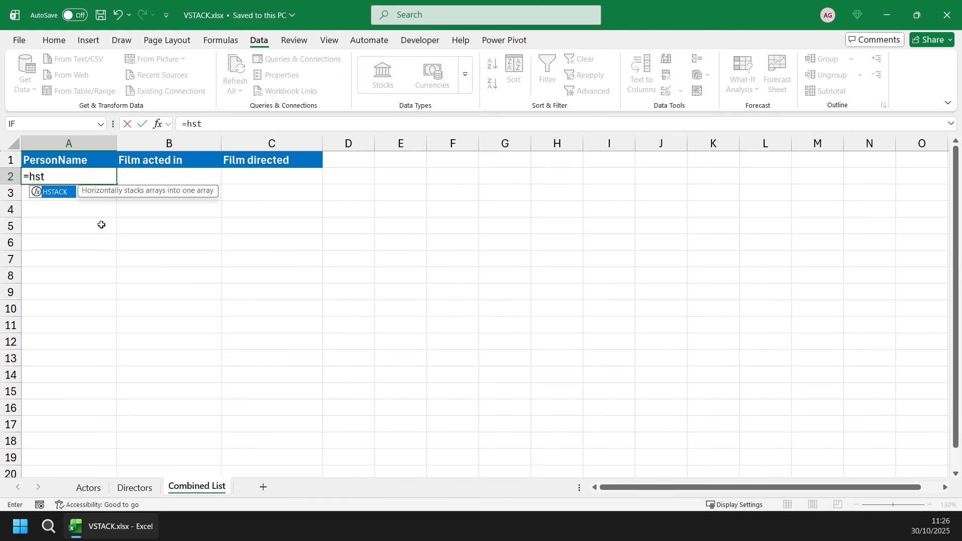
key(BackSpace)
key(BackSpace)
key(BackSpace)
Add the VSTACK function with the actor names in Actors!A2:A1985 as its first array.
text(vsta)
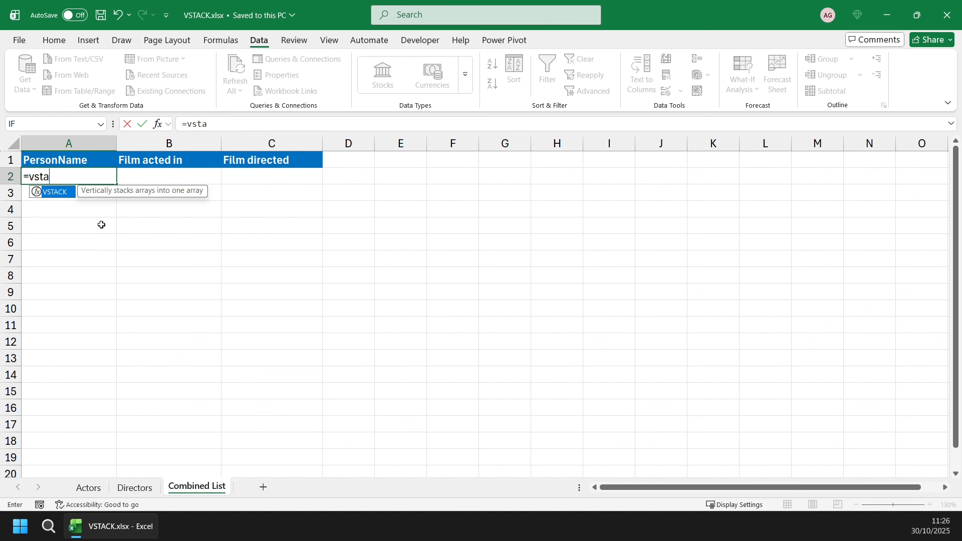
key(Tab)
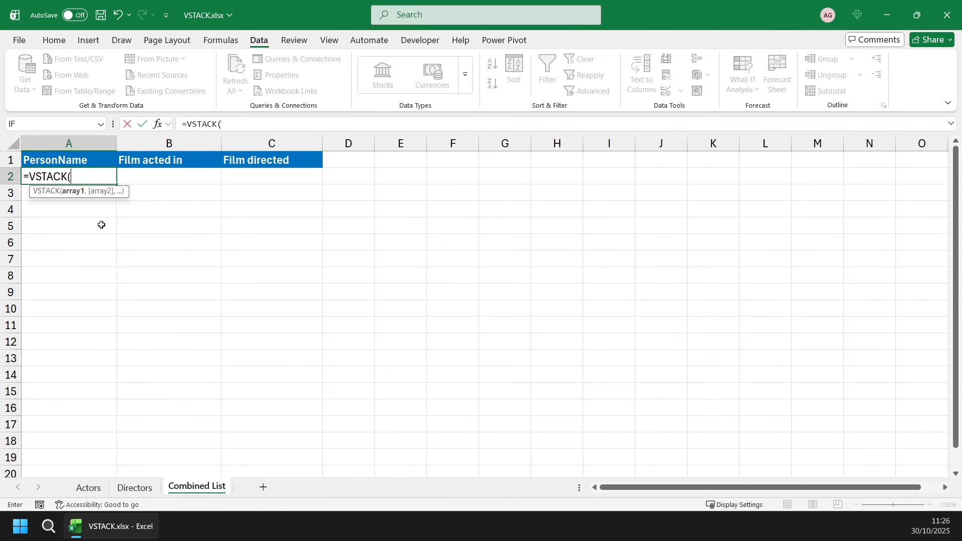
click(87, 487)
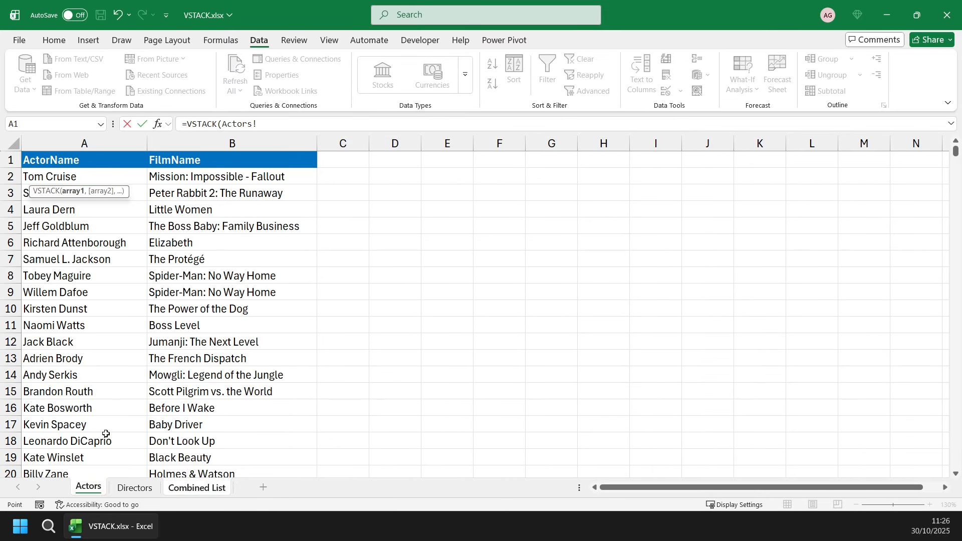
click(103, 177)
key(ctrl+shift+Down)
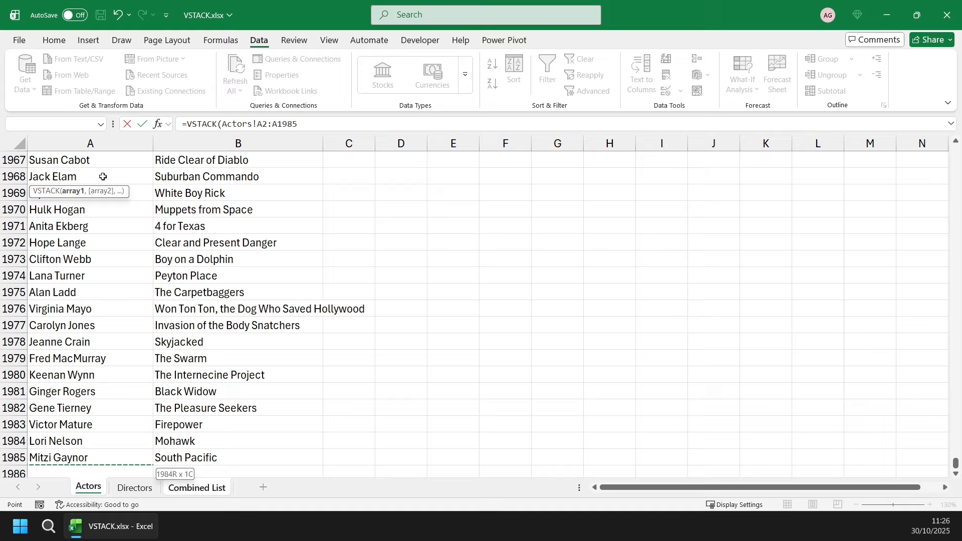
text(,)
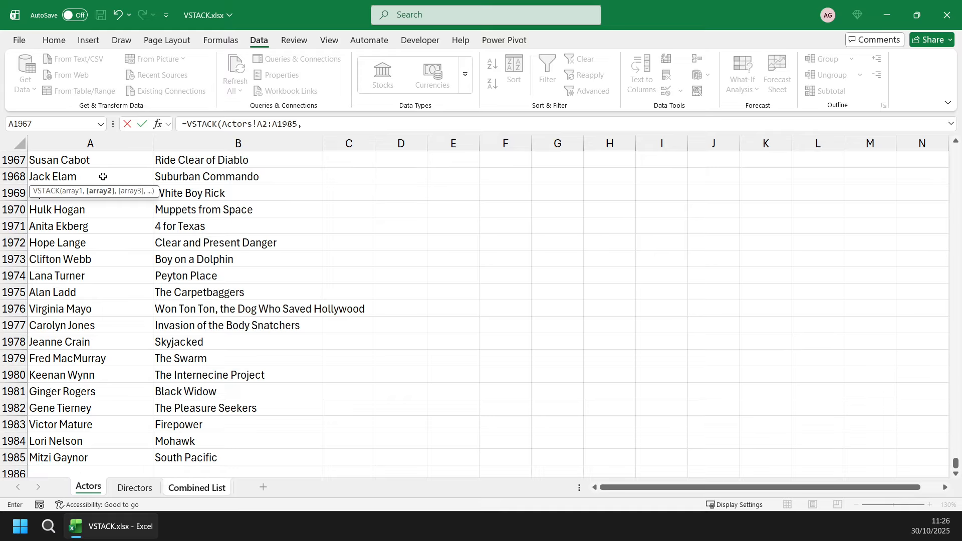
Add the director names in Directors!A2:A1120 as the second VSTACK array and complete the formula.
click(136, 489)
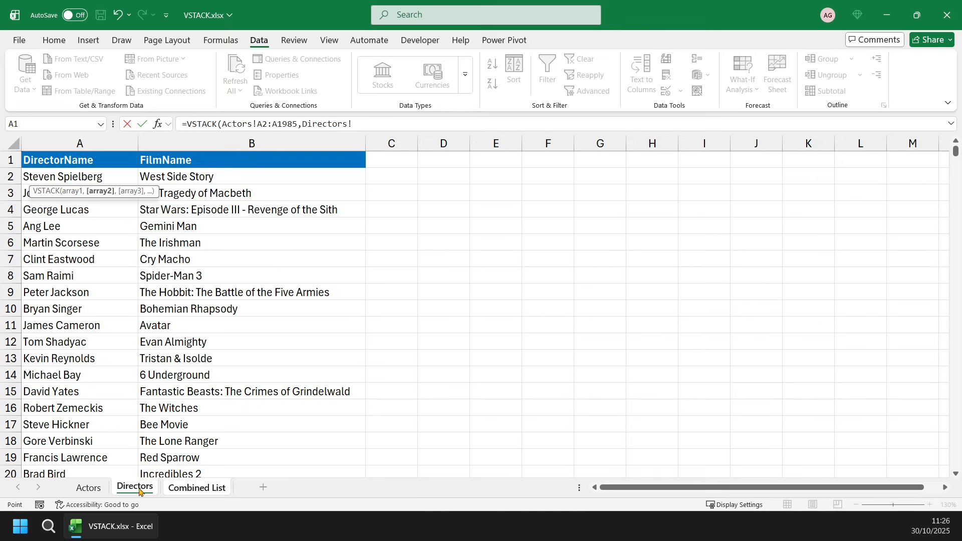
click(87, 176)
key(ctrl+shift+Down)
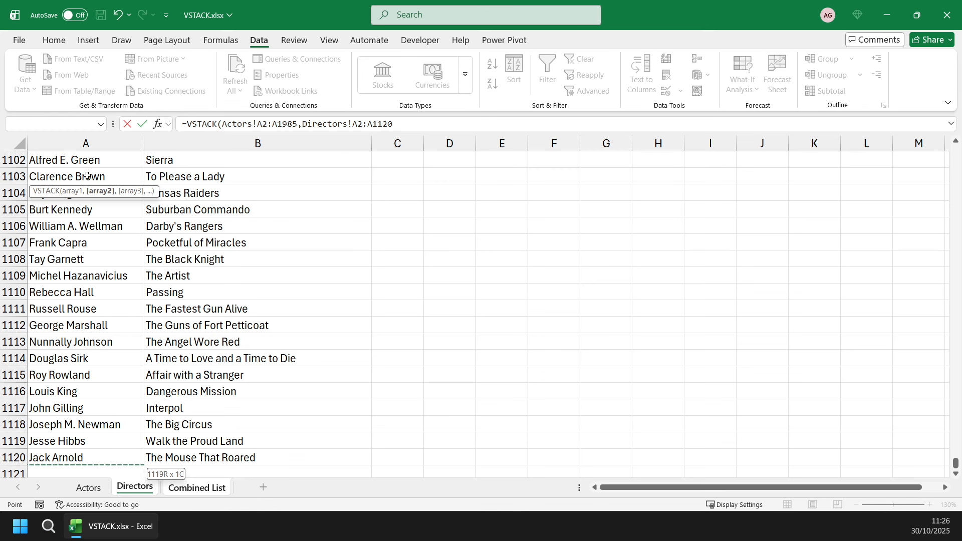
key(Return)
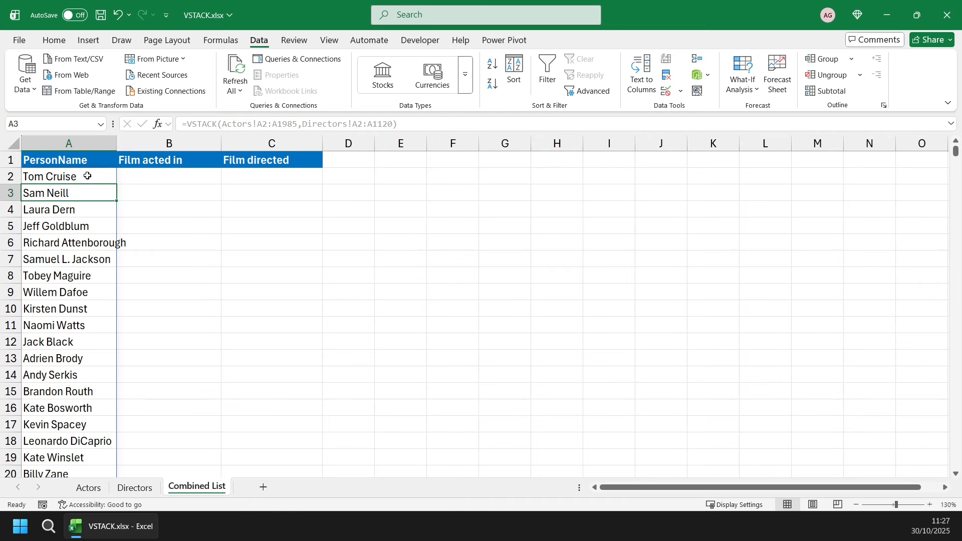
Check where the stacked name list ends and try to sort it in ascending order with the Sort command.
key(ctrl+Down)
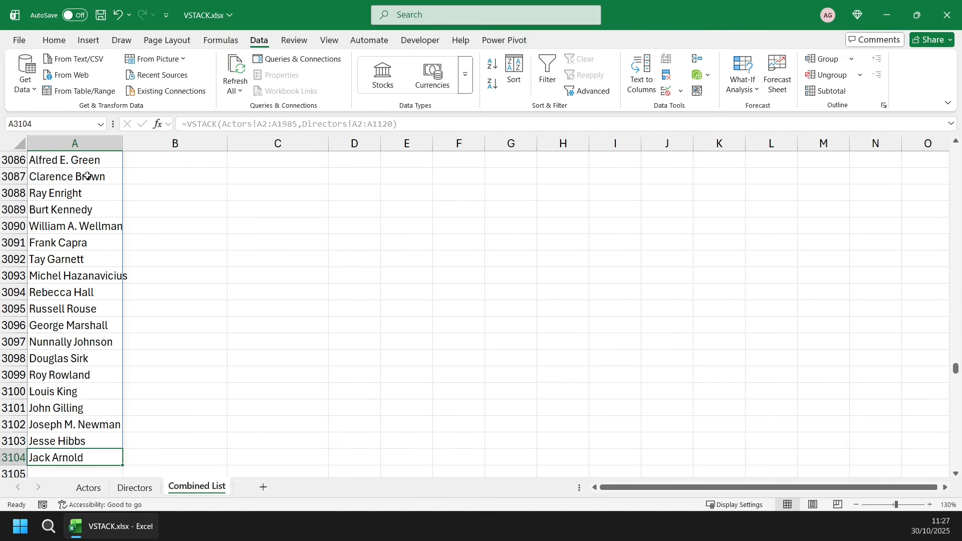
key(ctrl+Up)
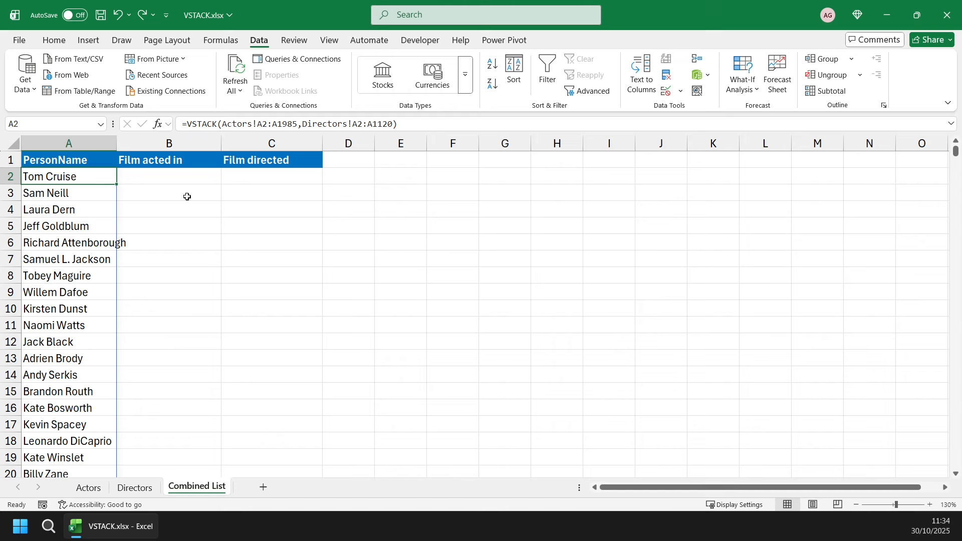
click(492, 67)
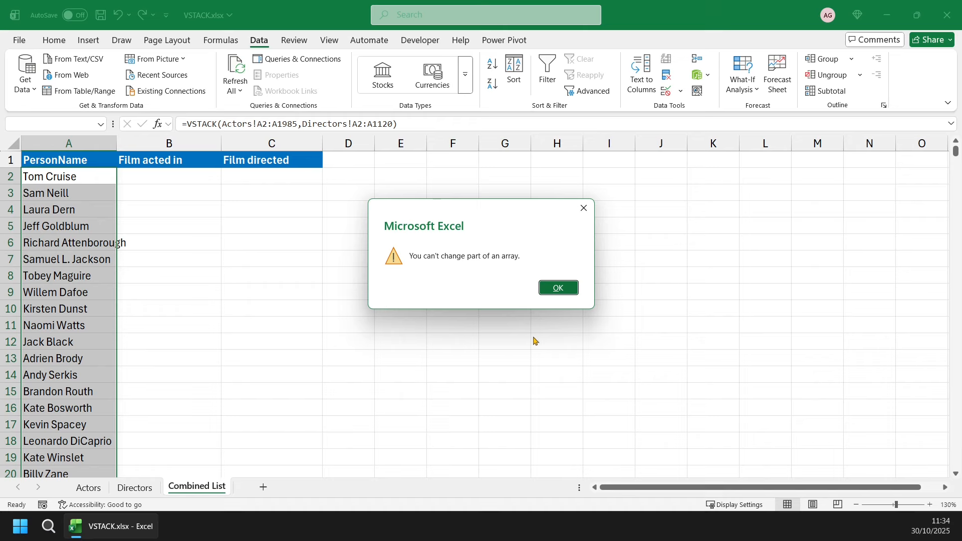
click(556, 289)
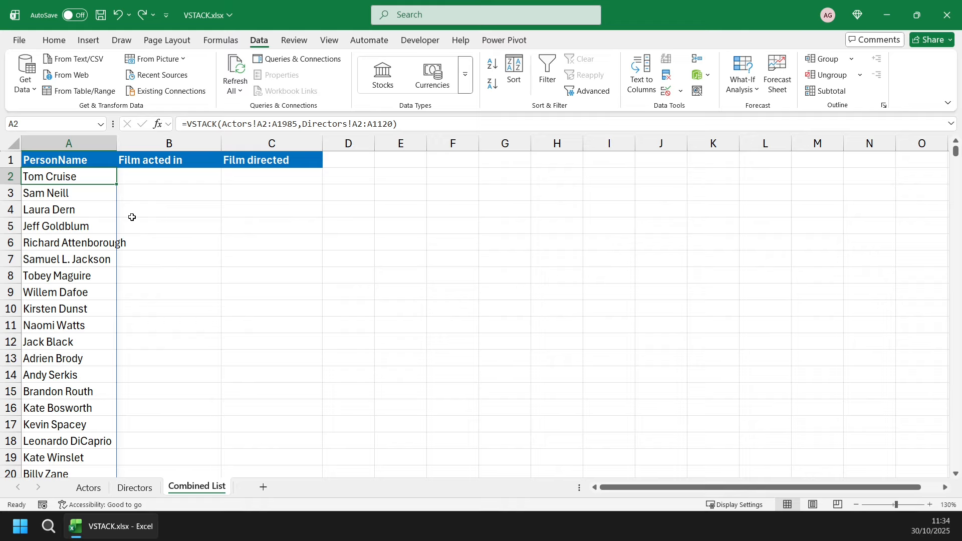
Wrap the VSTACK formula in A2 in a SORT function: =SORT(VSTACK(Actors!A2:A1985,Directors!A2:A1120)).
key(F2)
click(32, 181)
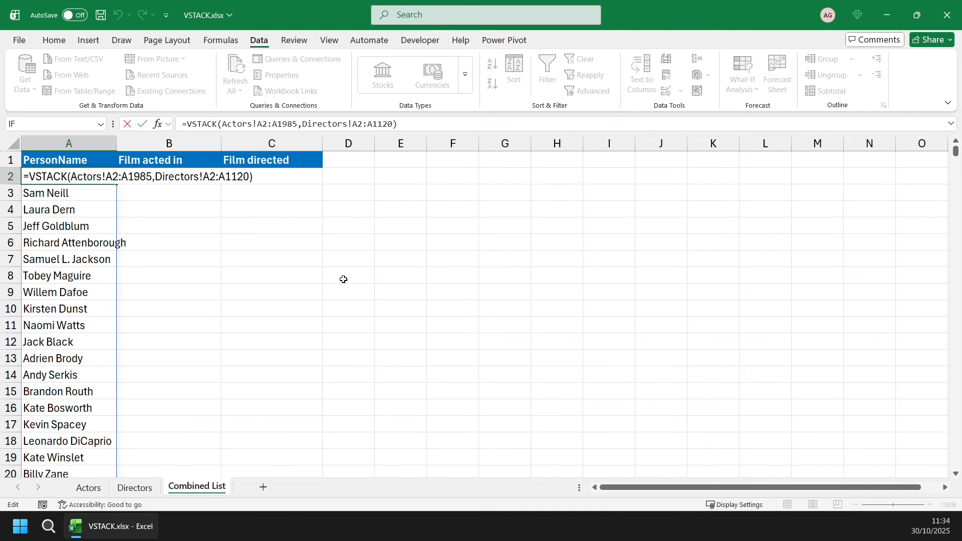
text(Sort)
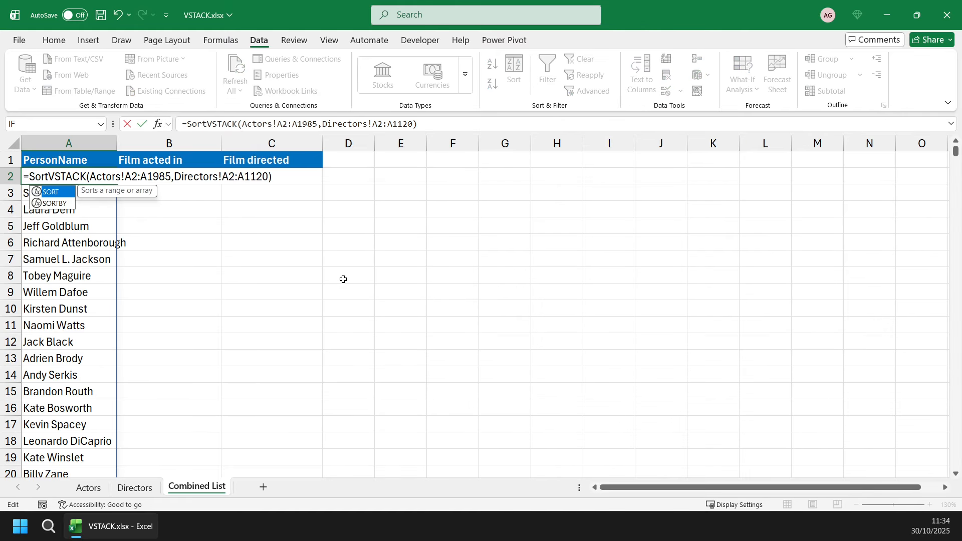
key(Tab)
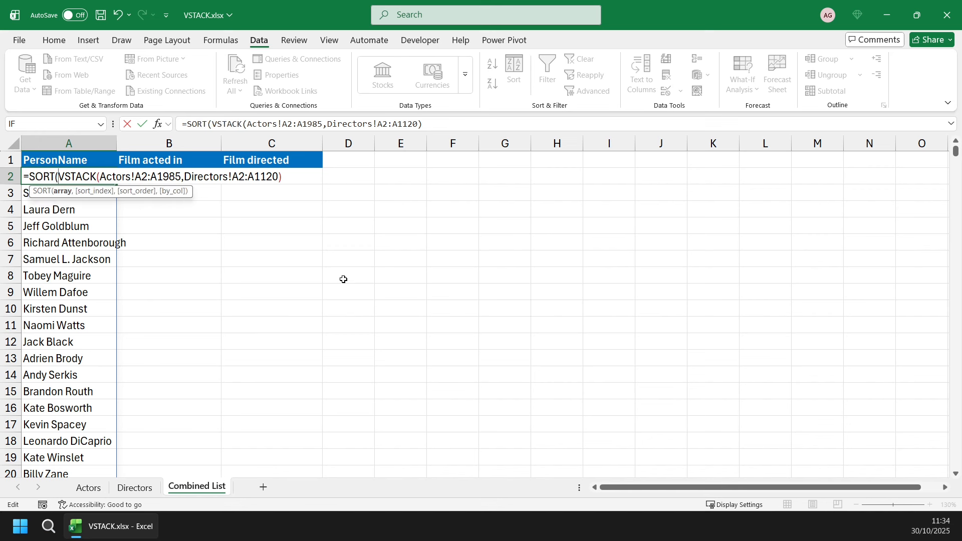
click(286, 176)
text())
key(Return)
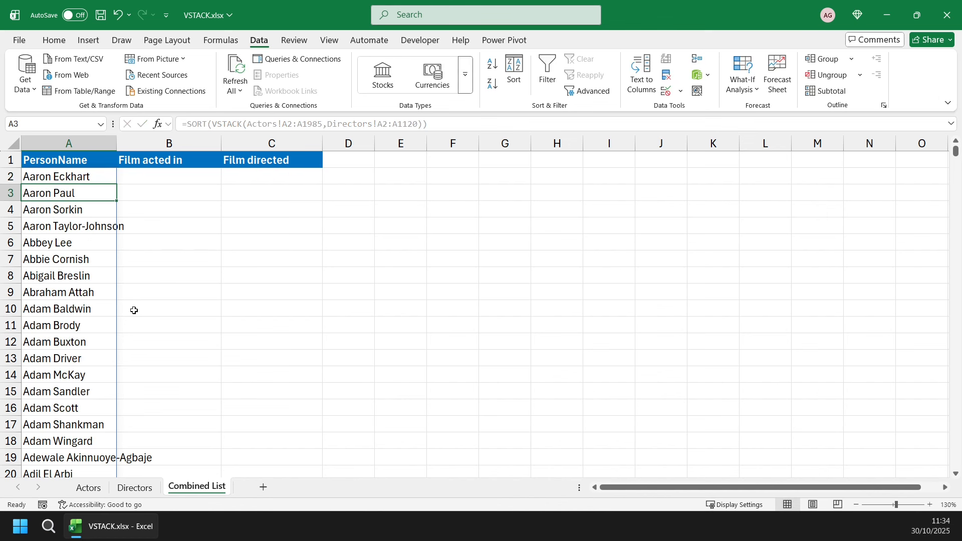
Look through the sorted PersonName list for repeated names, including the entries in A76:A77.
scroll(92, 315, down, 11)
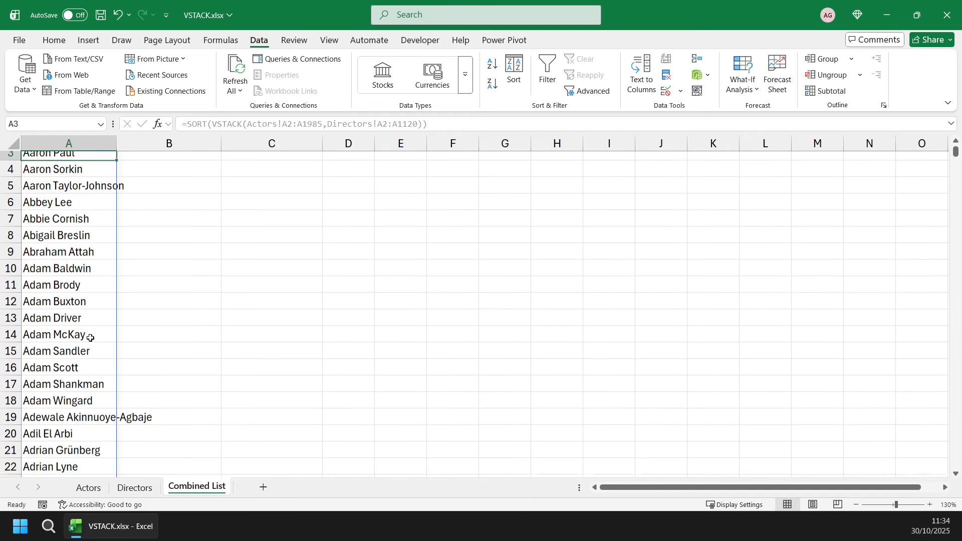
scroll(90, 338, down, 9)
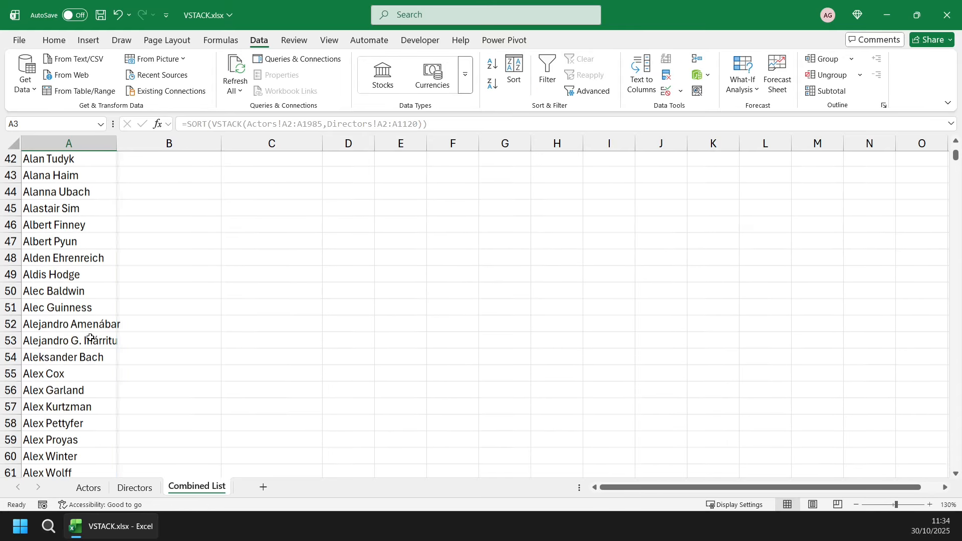
scroll(90, 338, down, 2)
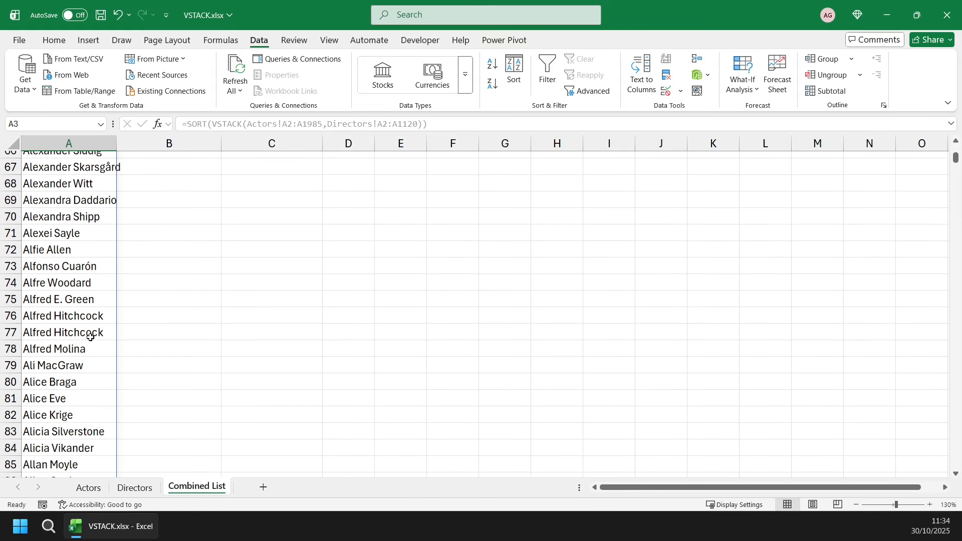
drag(88, 315, 86, 328)
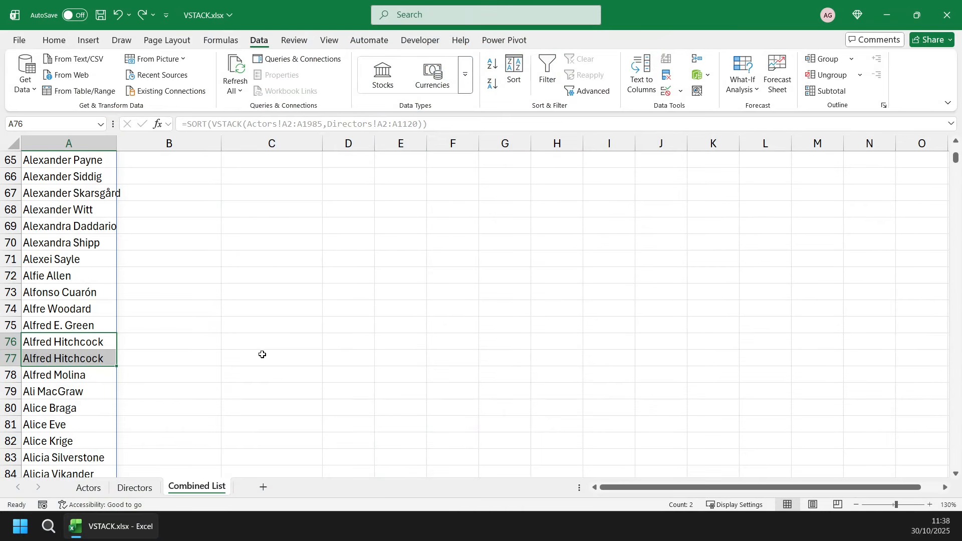
key(ctrl+v)
click(90, 324)
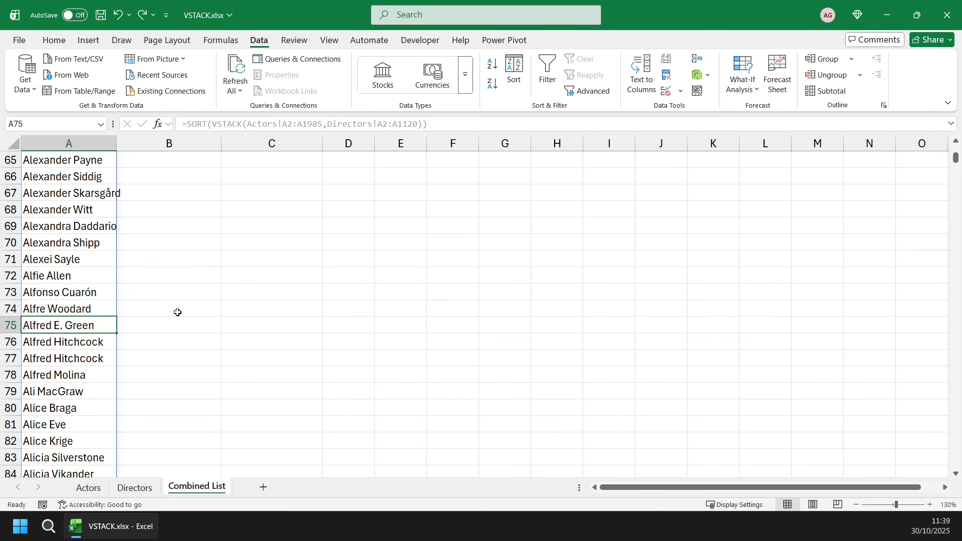
Try to remove duplicates from the PersonName column with headers included, and check where the list ends.
click(668, 76)
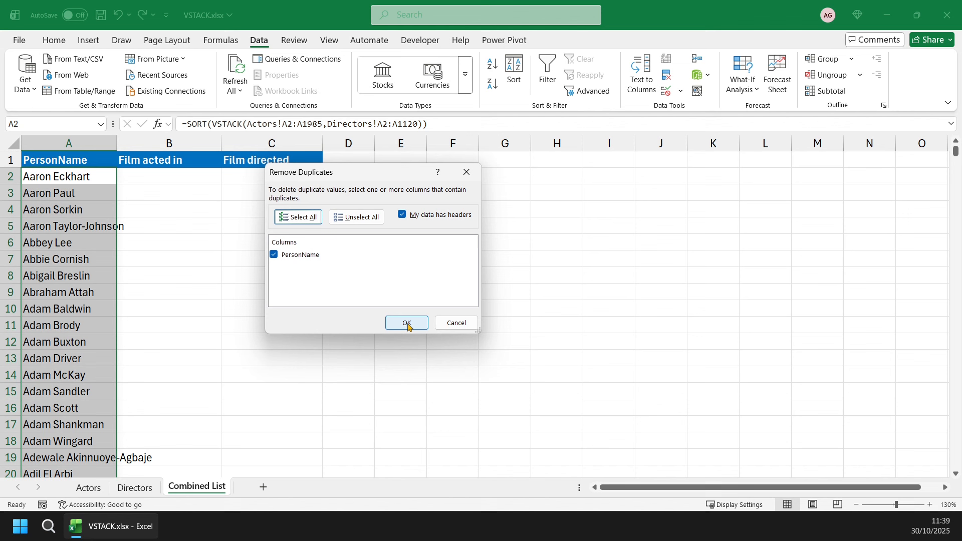
click(407, 324)
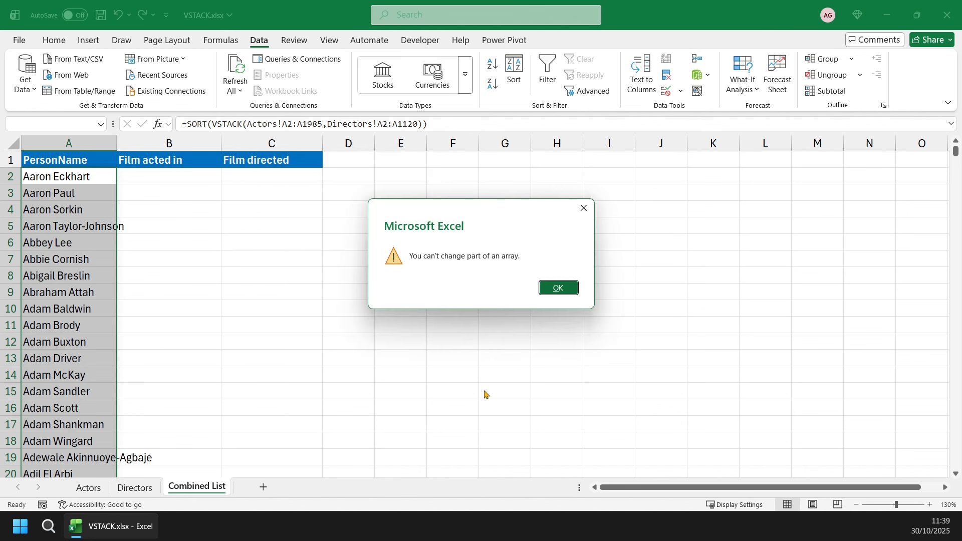
click(557, 288)
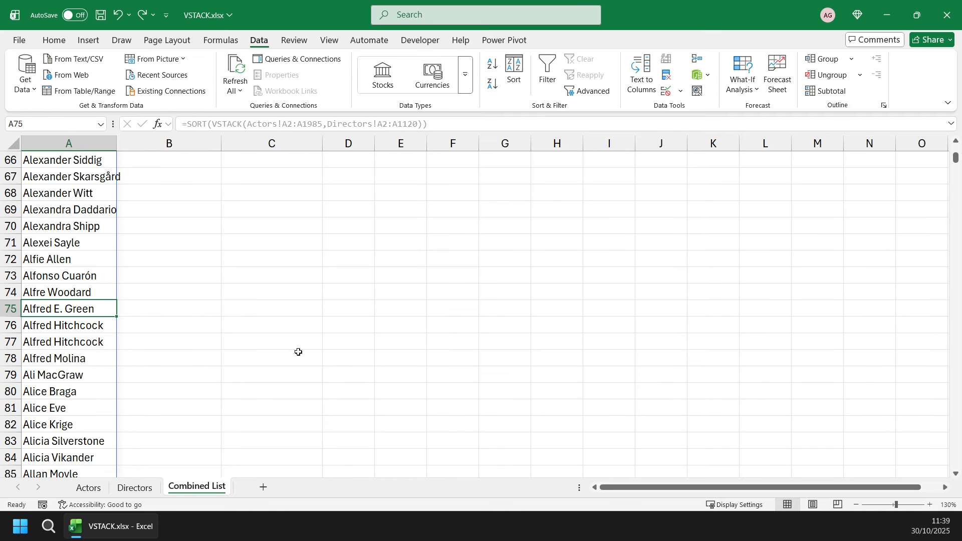
key(ctrl+Down)
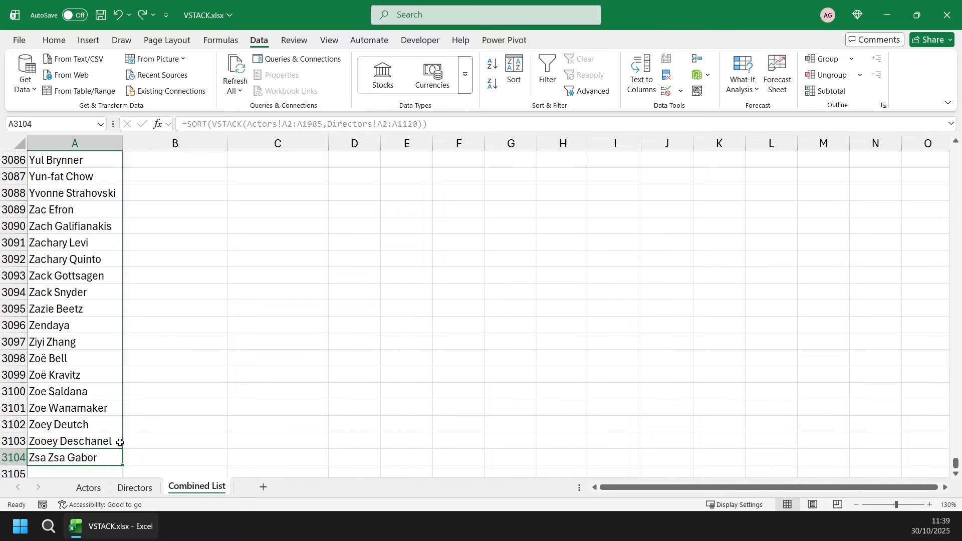
key(ctrl+Up)
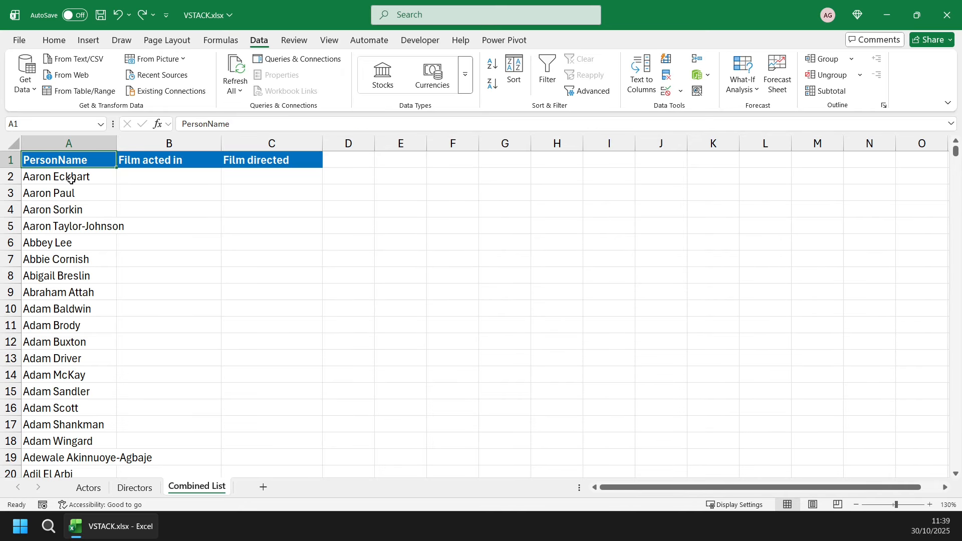
Wrap the formula in A2 in a UNIQUE function: =UNIQUE(SORT(VSTACK(Actors!A2:A1985,Directors!A2:A1120))).
click(71, 179)
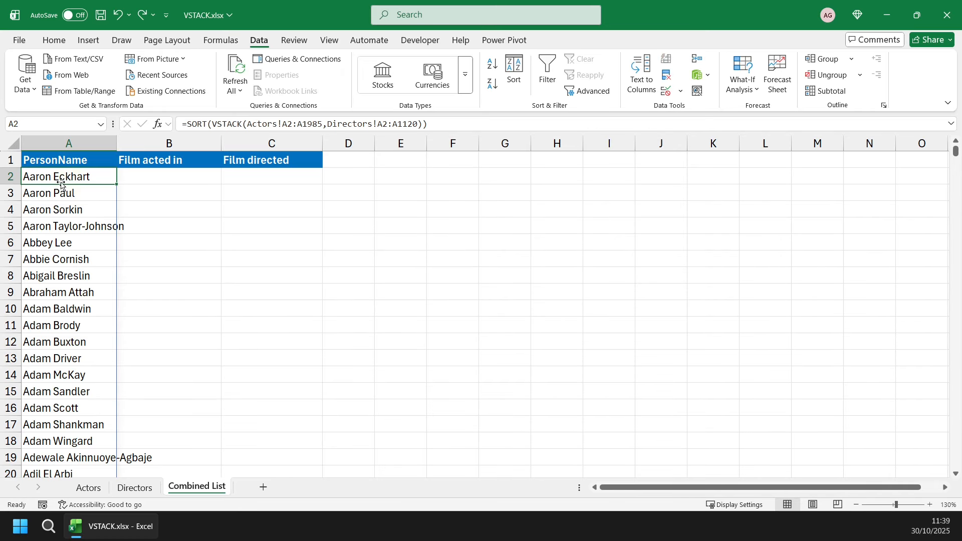
double_click(61, 184)
click(30, 176)
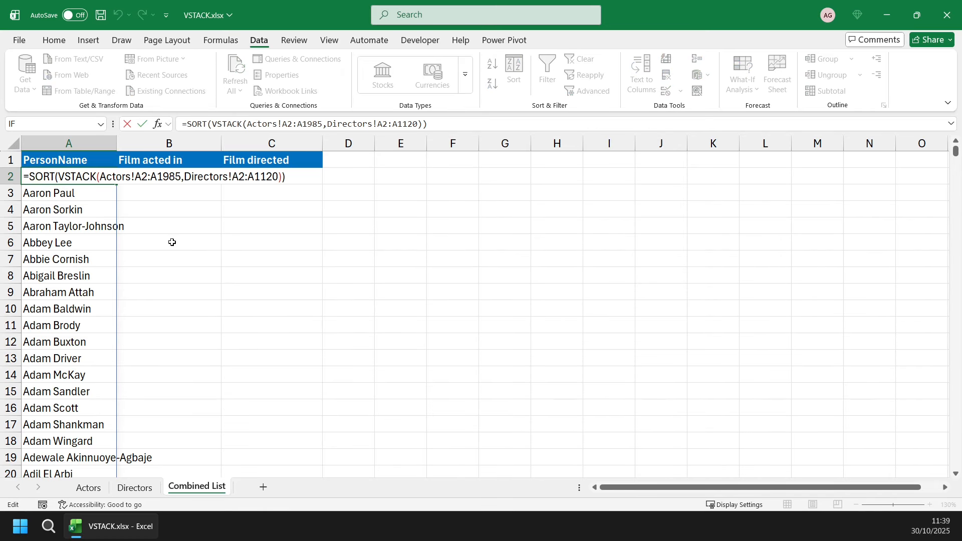
text(UNIQUE()
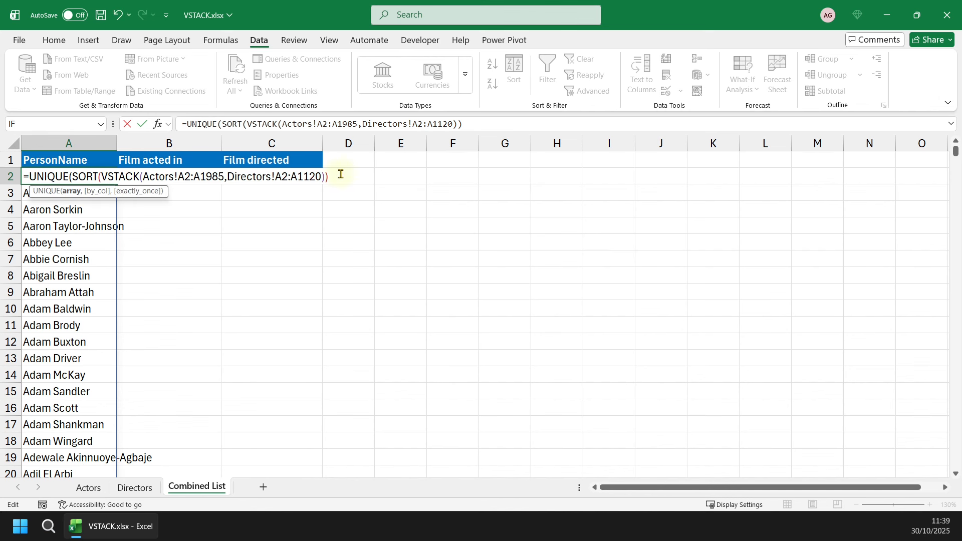
key(Return)
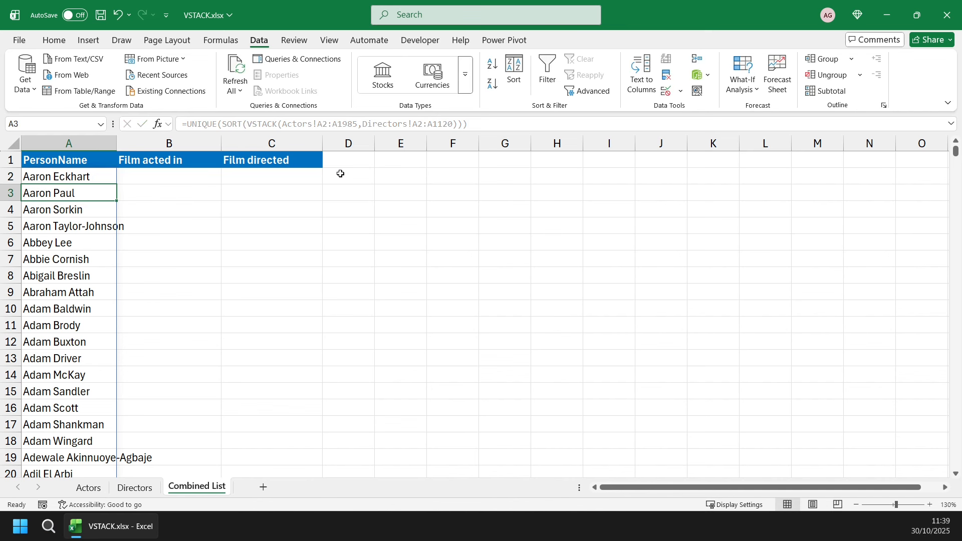
Check where the de-duplicated PersonName list ends and look through its first hundred or so rows for repeated names.
key(ctrl+Down)
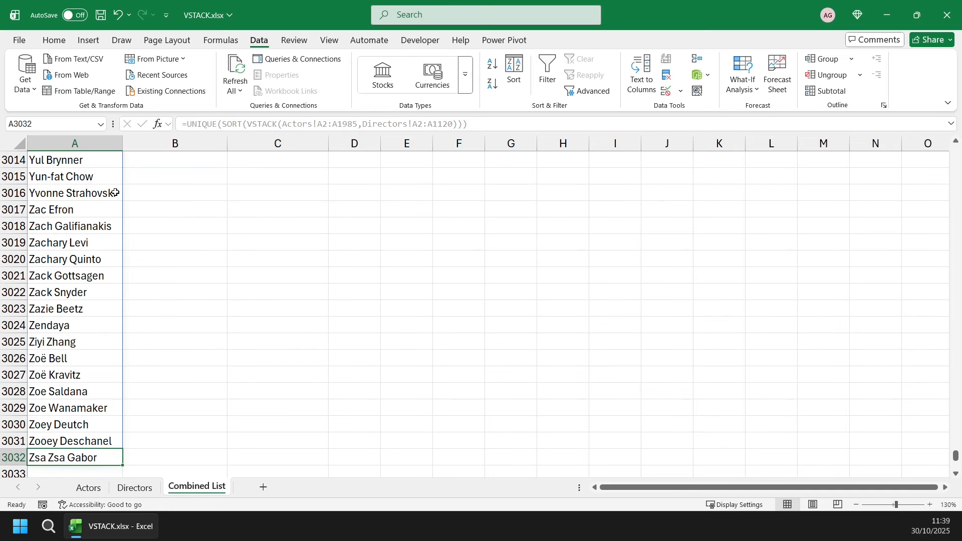
key(ctrl+Home)
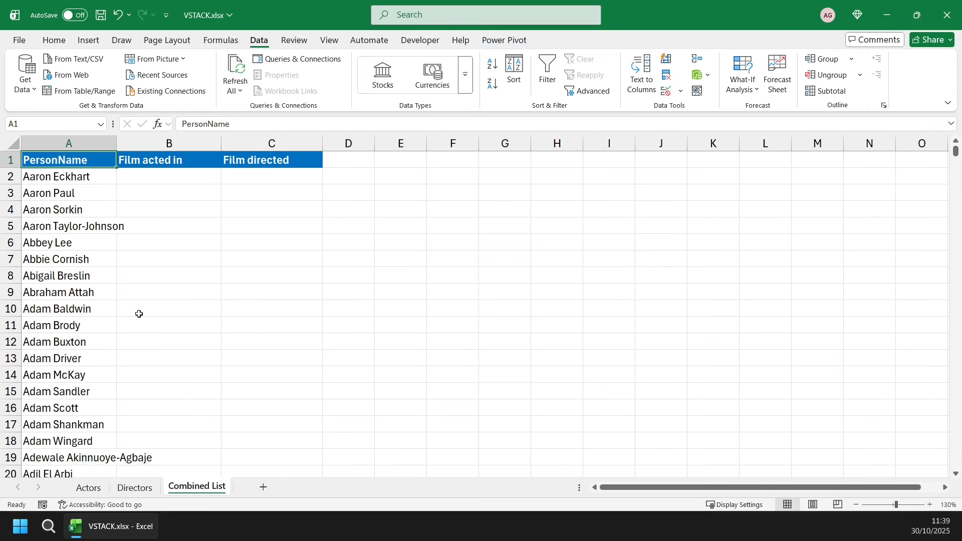
scroll(139, 314, down, 17)
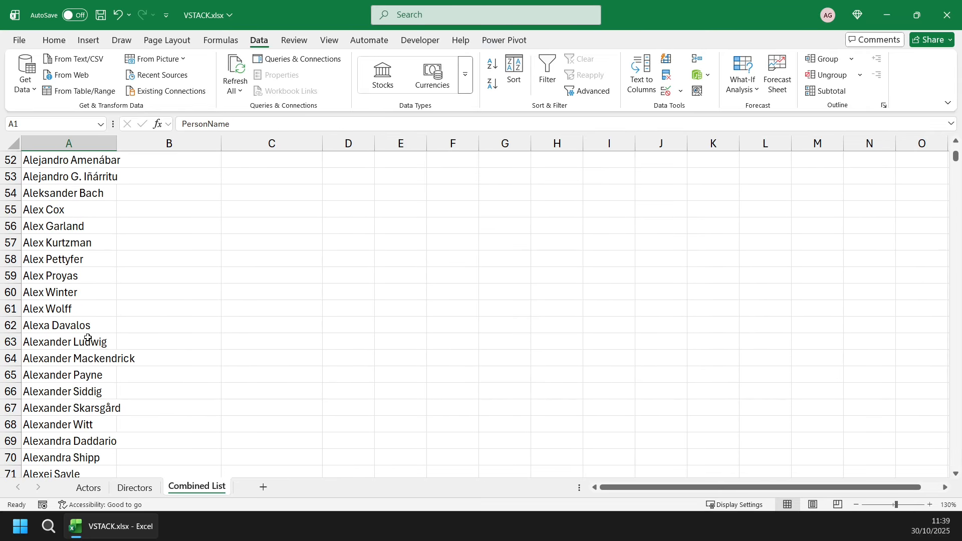
scroll(66, 342, down, 4)
click(65, 358)
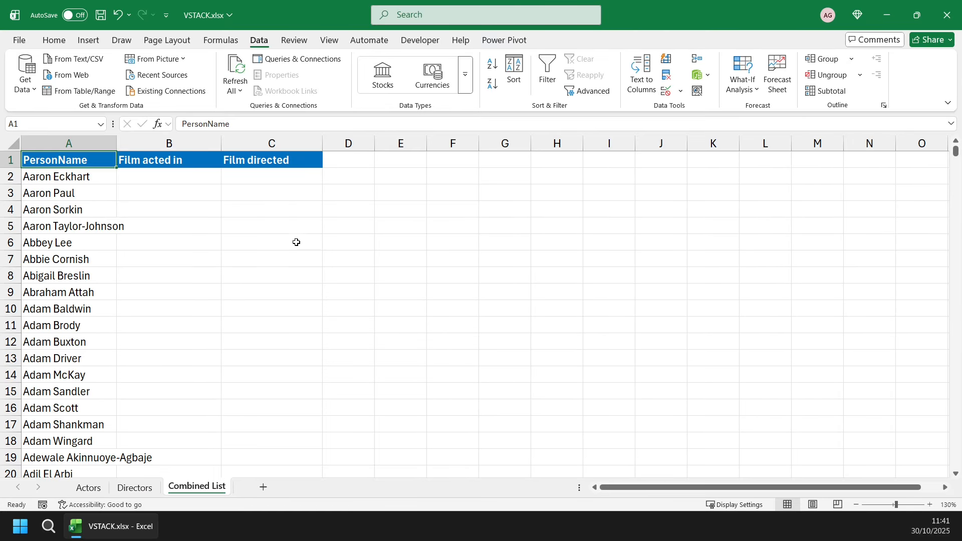
Begin an XLOOKUP formula in B2 under Film acted in, using the spilled range A2# as the lookup value.
click(163, 181)
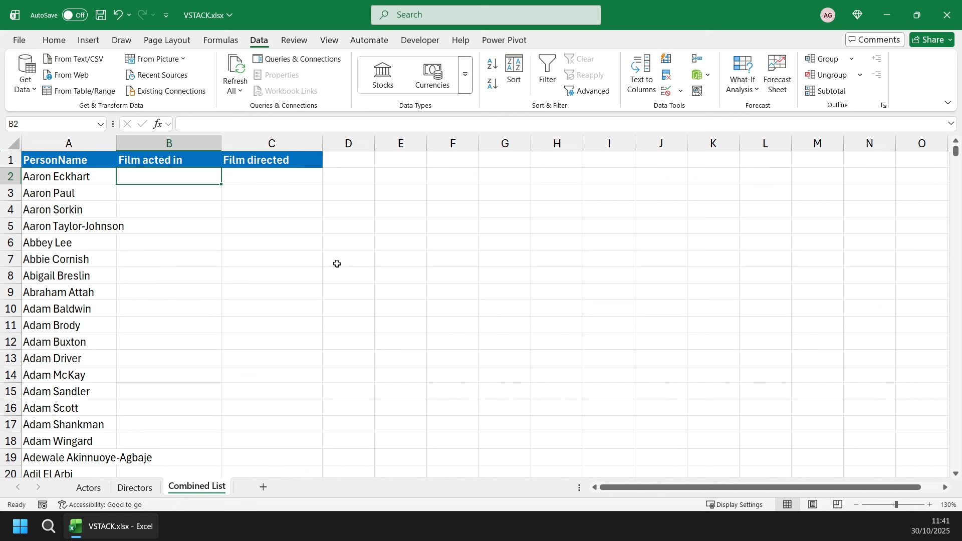
text(=xl)
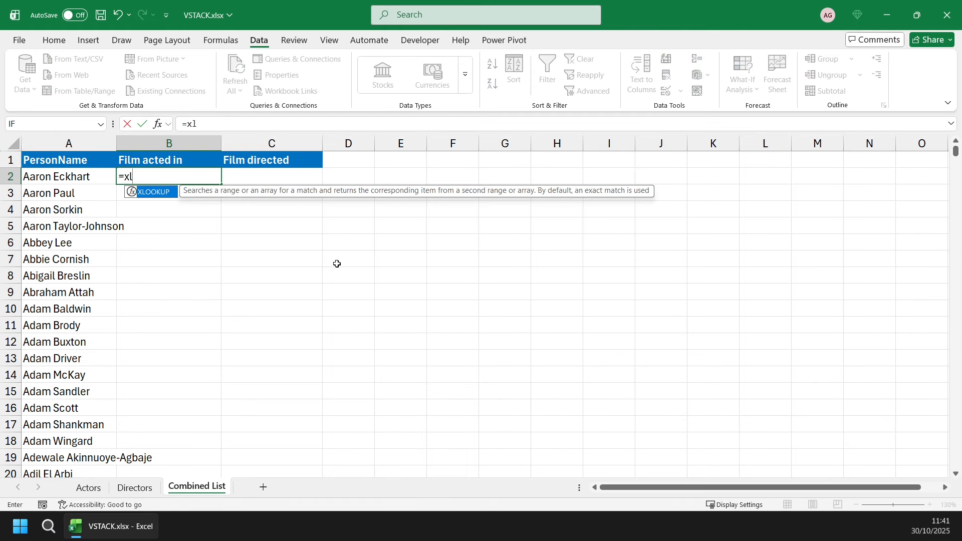
key(Tab)
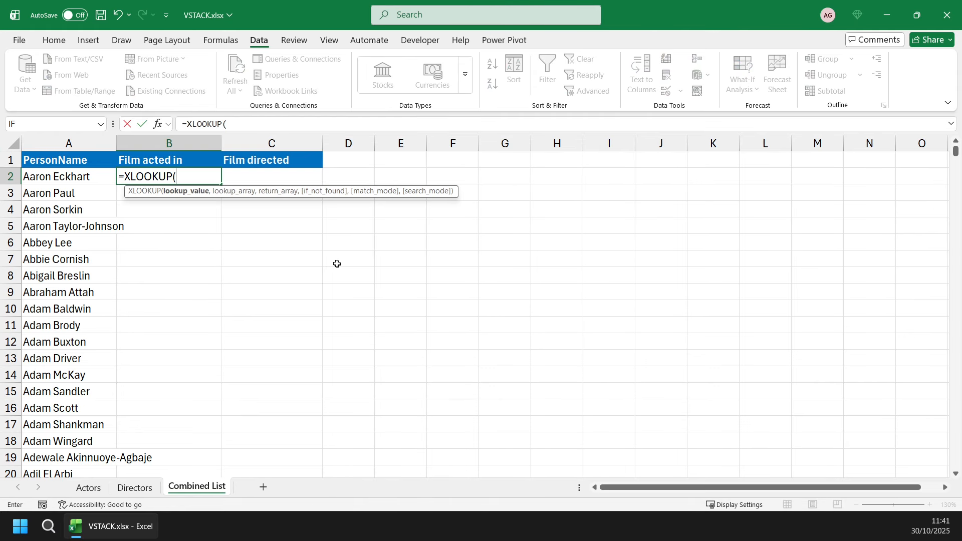
key(Left)
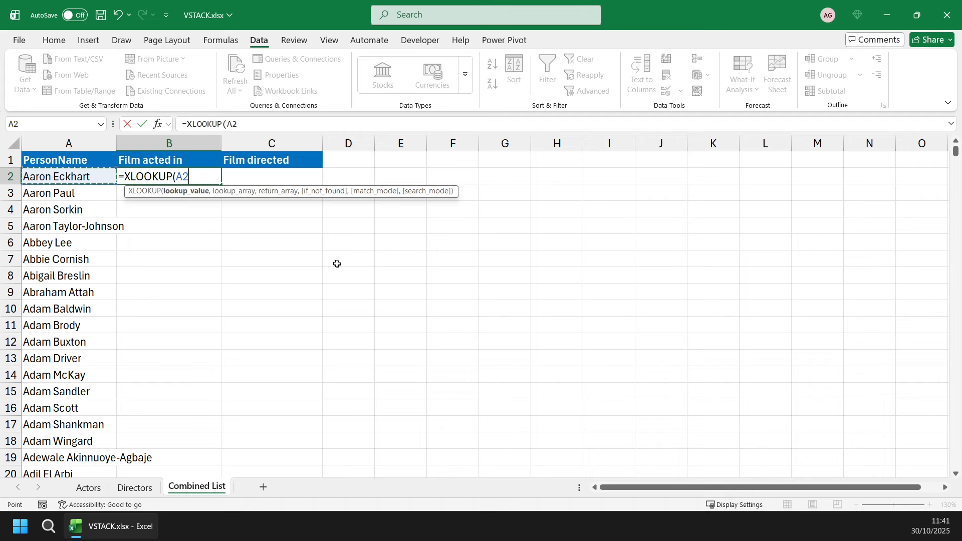
text(#)
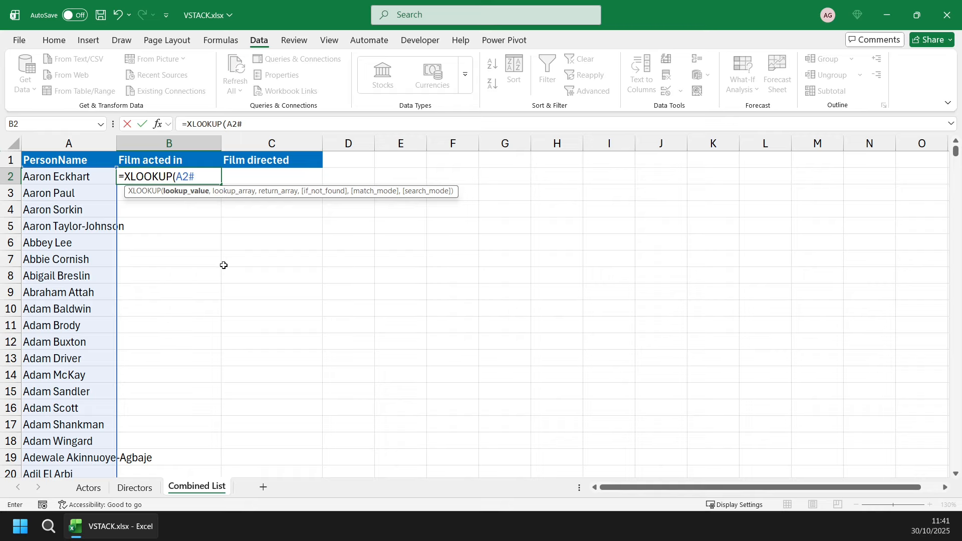
text(,)
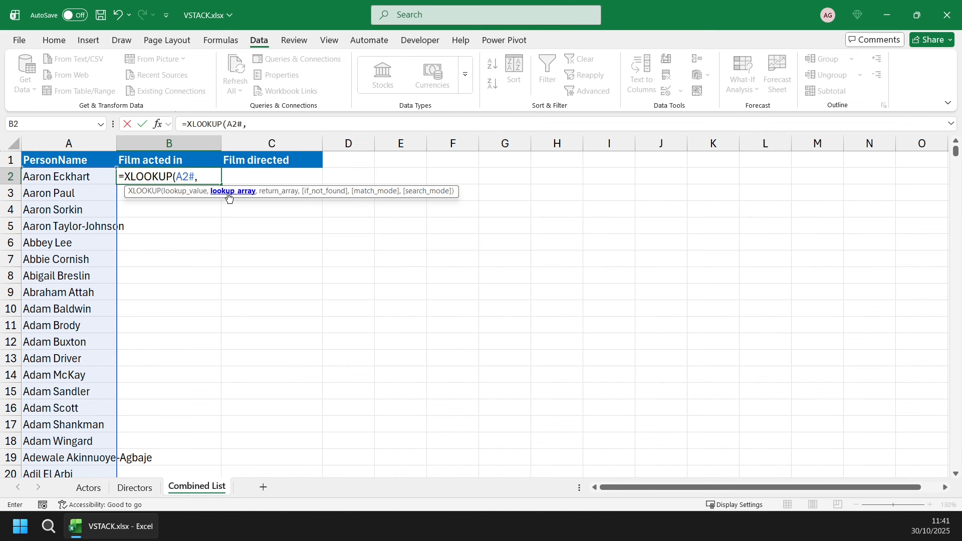
Set the XLOOKUP's lookup array to the actor names in Actors!A2:A1985.
click(88, 487)
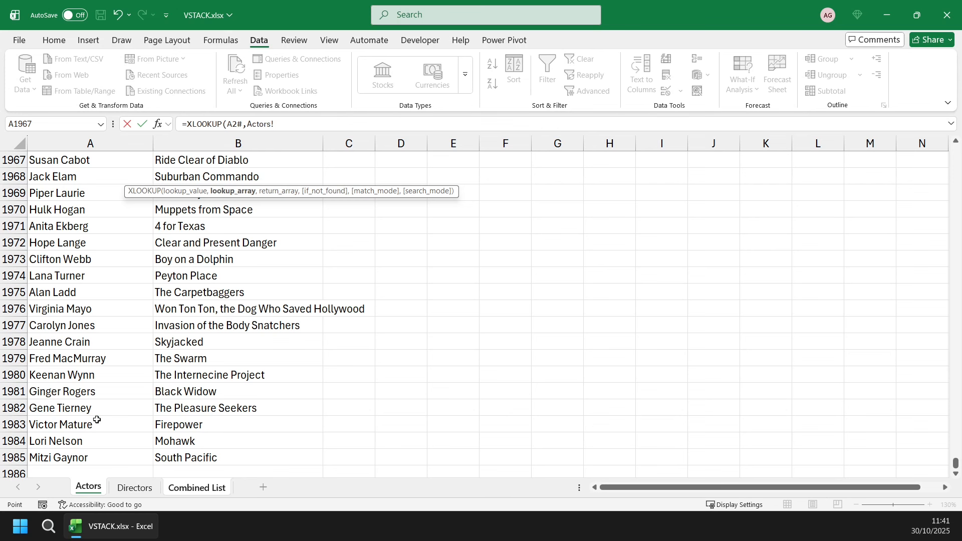
click(88, 456)
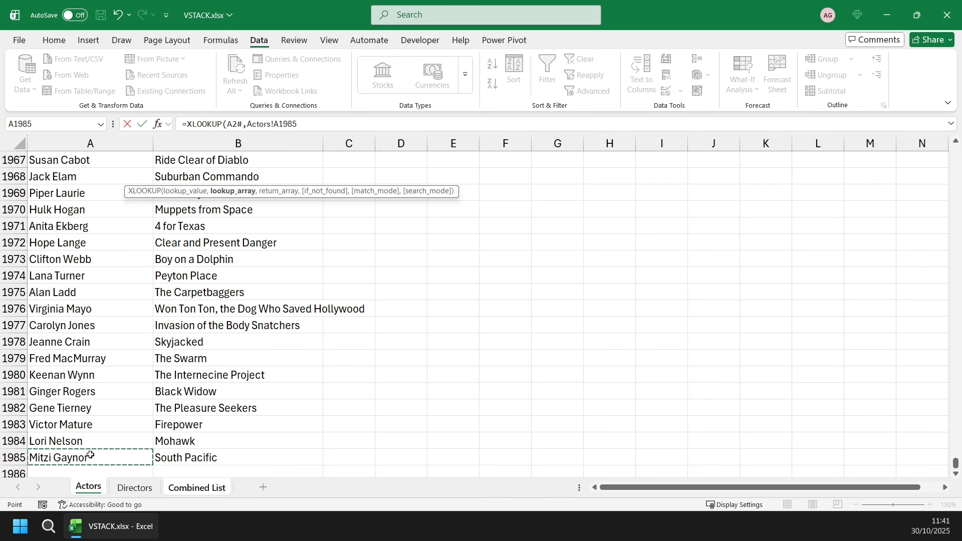
key(ctrl+shift+Up)
key(shift+Down)
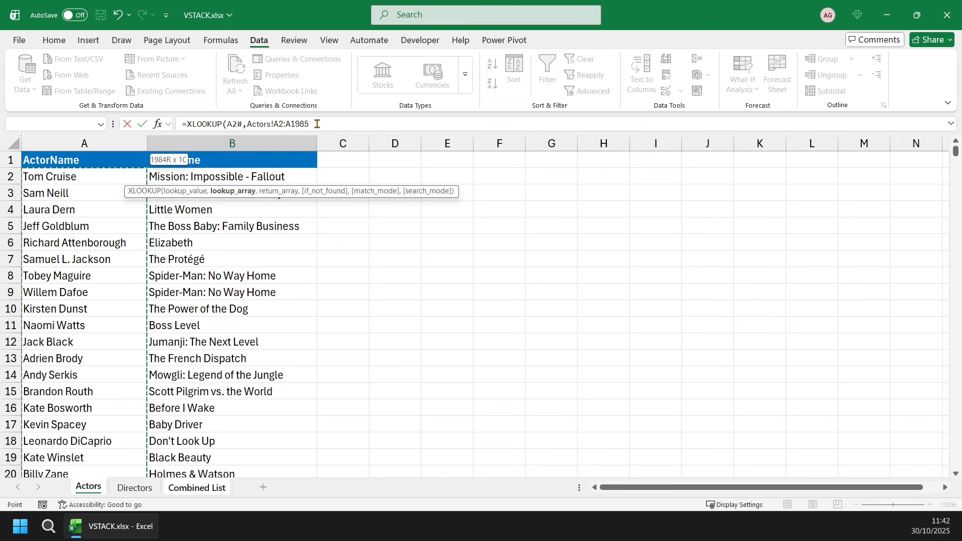
text(,)
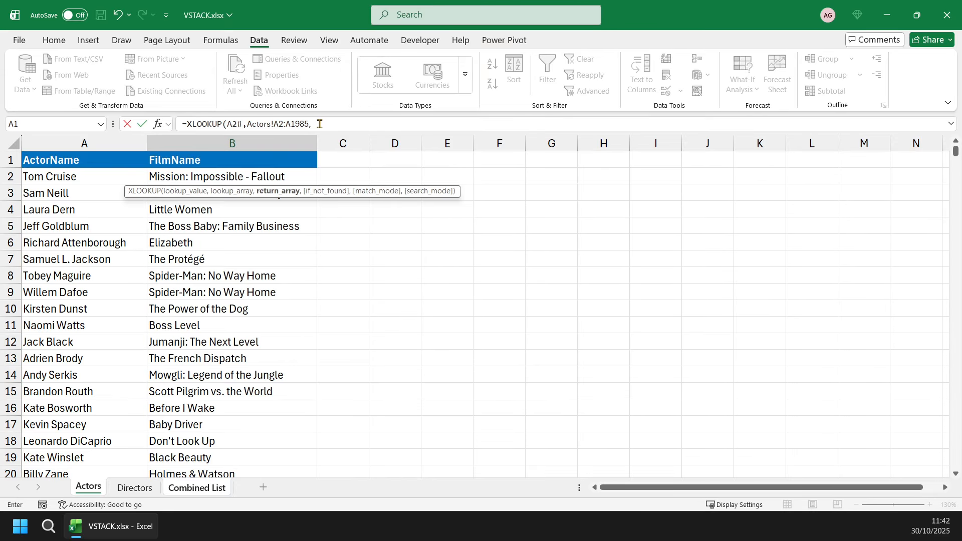
Complete the XLOOKUP with return array Actors!B2:B1985 and an empty string "" for names not found.
click(290, 176)
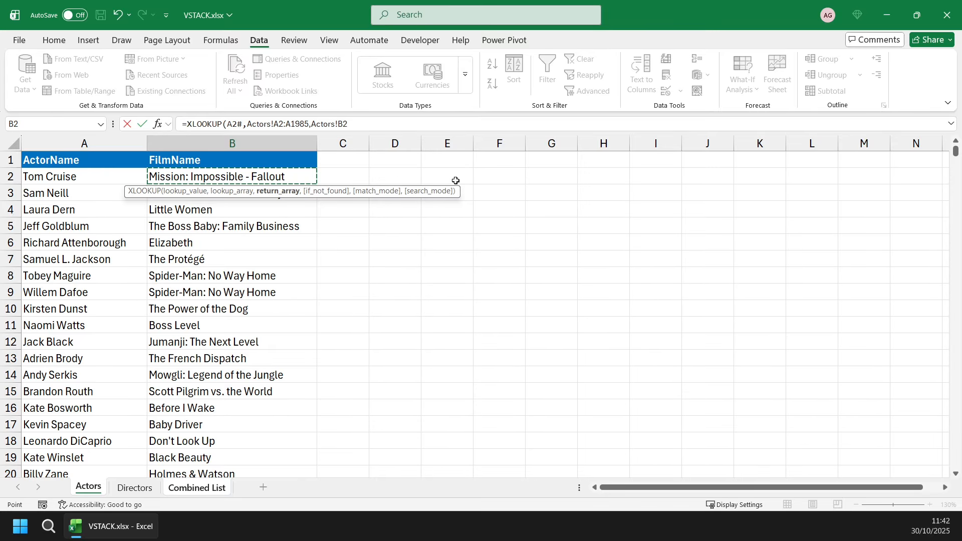
key(ctrl+shift+Down)
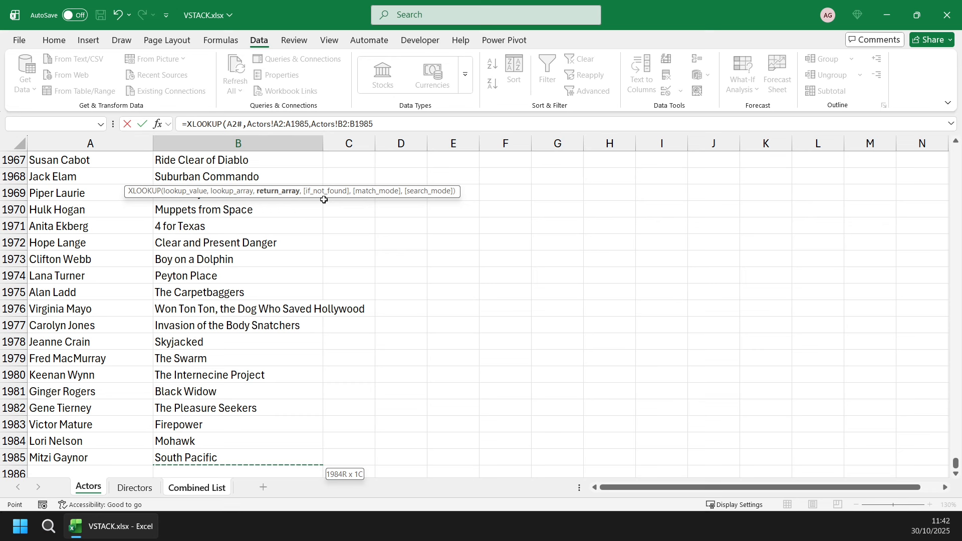
text(,)
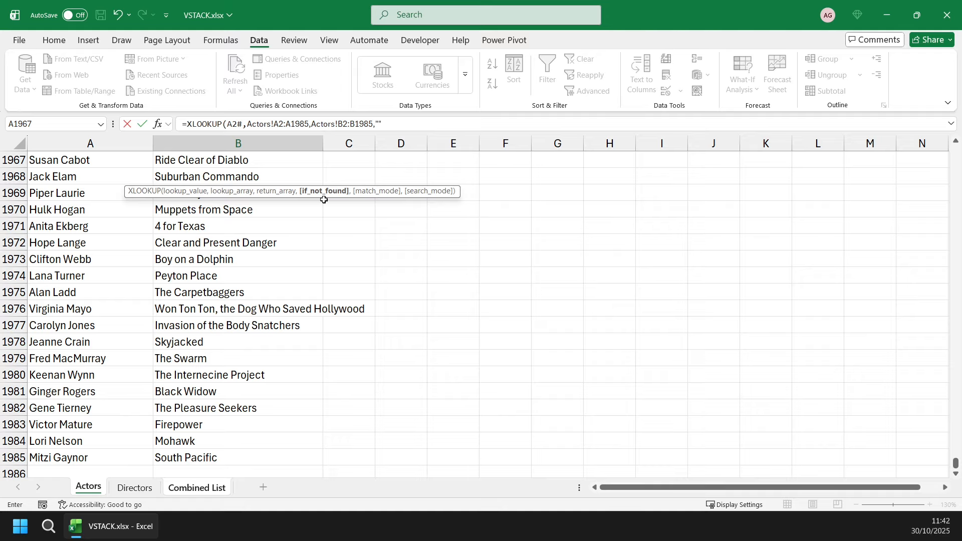
text(""))
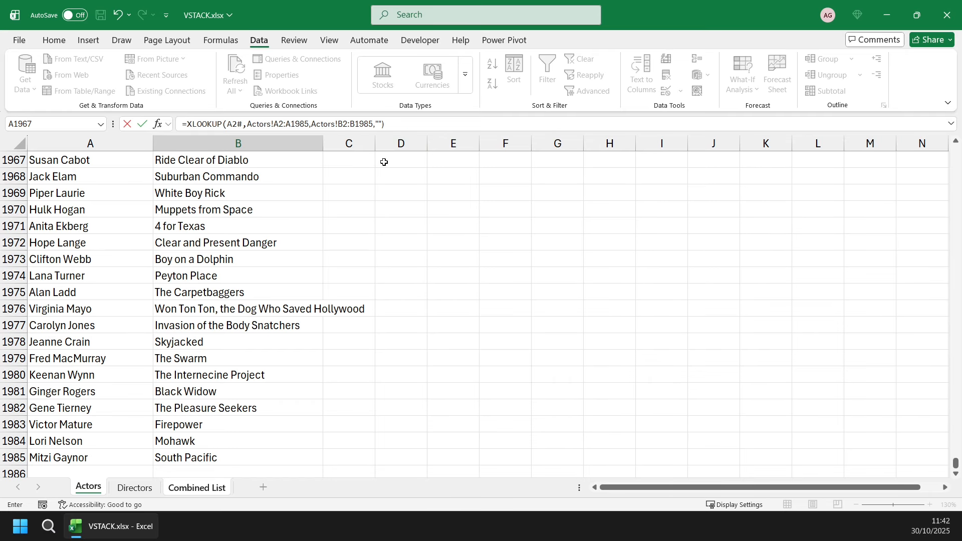
key(Return)
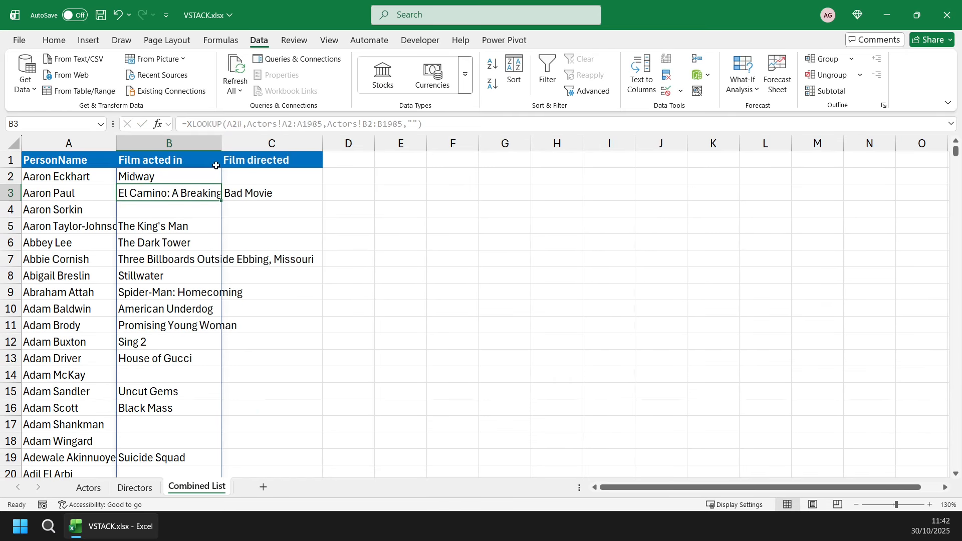
Widen the Film acted in column to fit its film titles and check the lookup result in B4.
drag(222, 142, 320, 145)
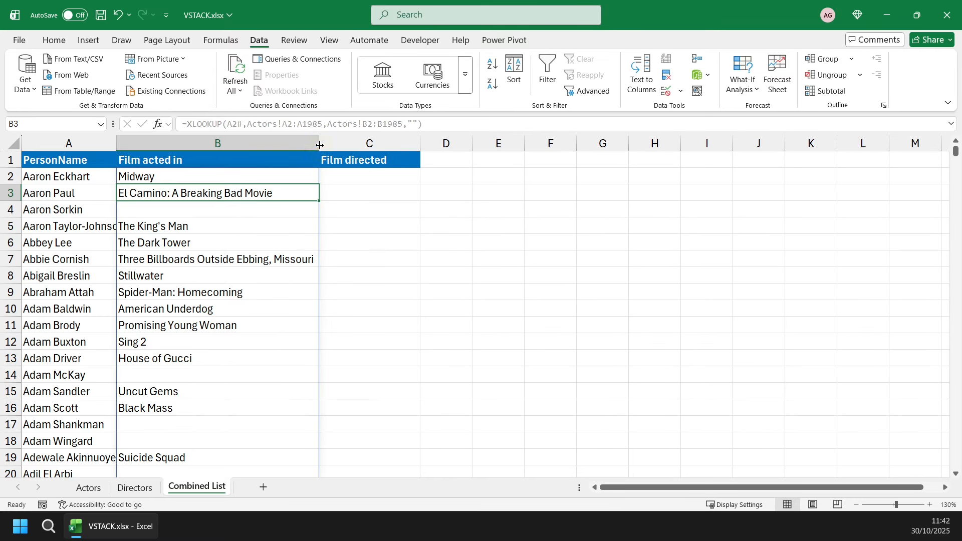
click(95, 211)
click(153, 210)
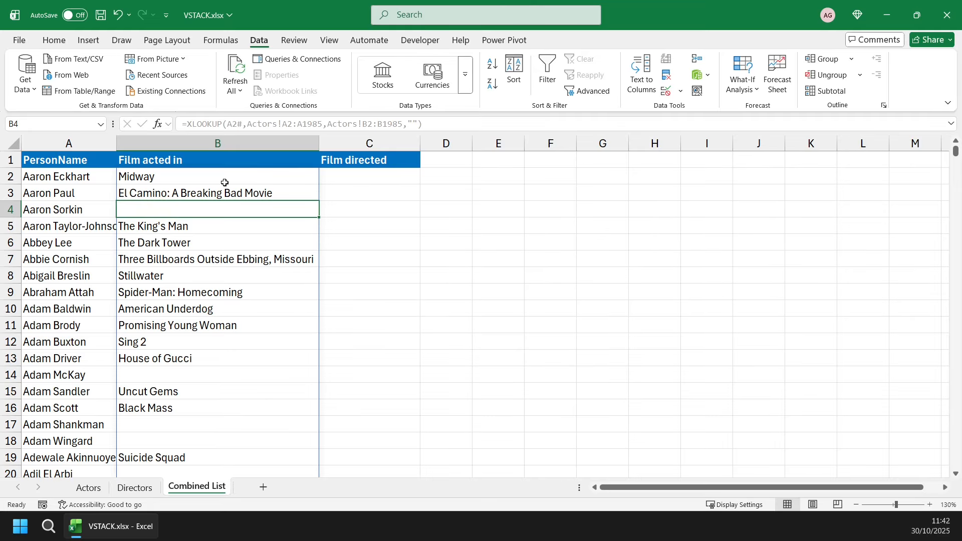
Begin an XLOOKUP formula in C2 under Film directed, using the spilled range A2# as the lookup value.
click(357, 180)
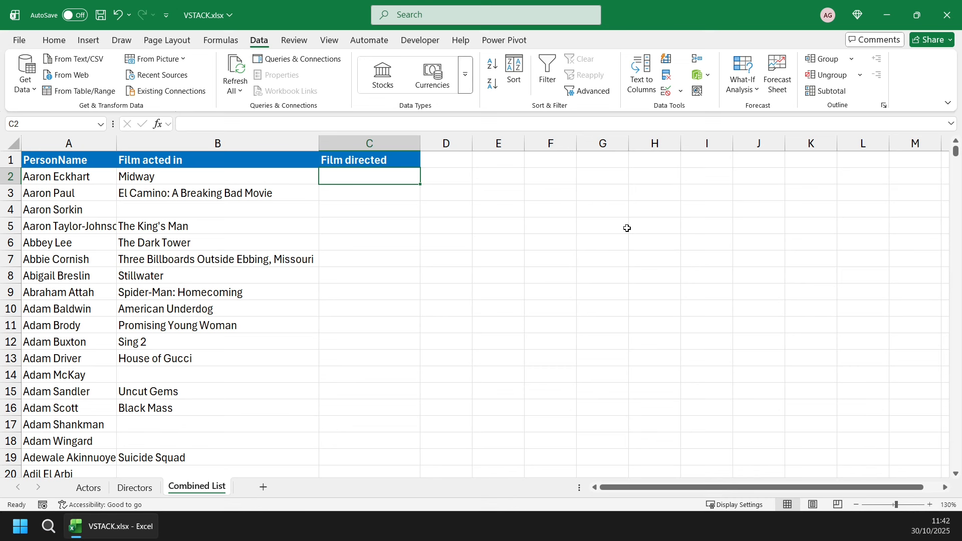
text(=xl)
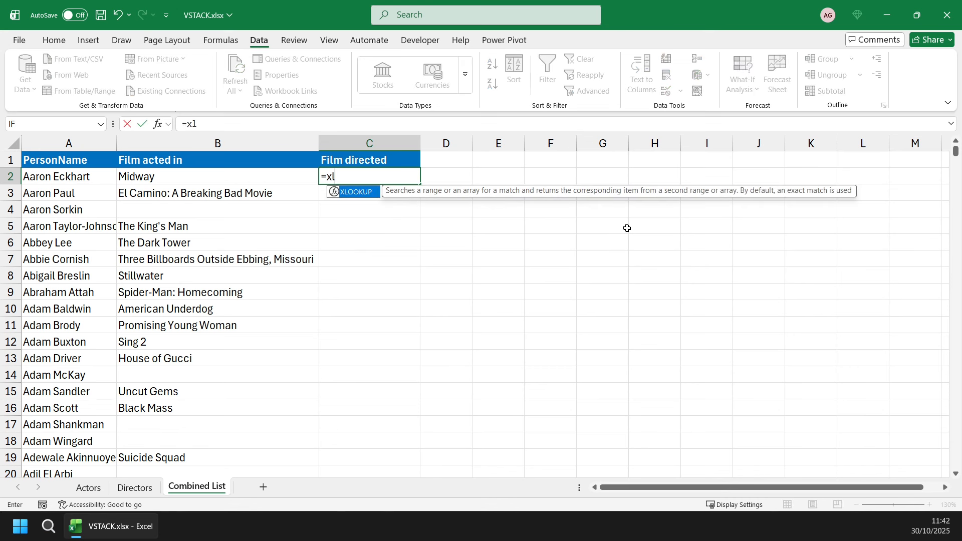
key(Tab)
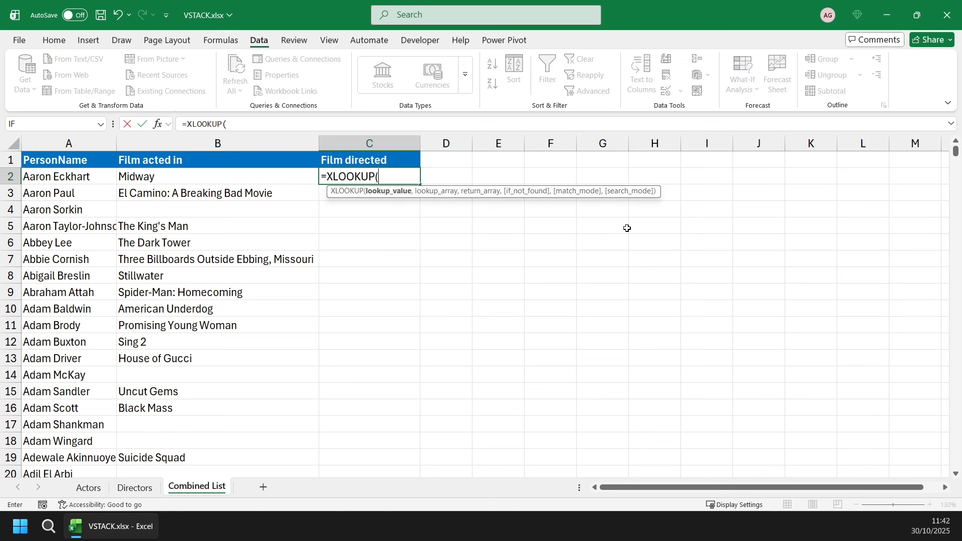
click(75, 179)
text(#)
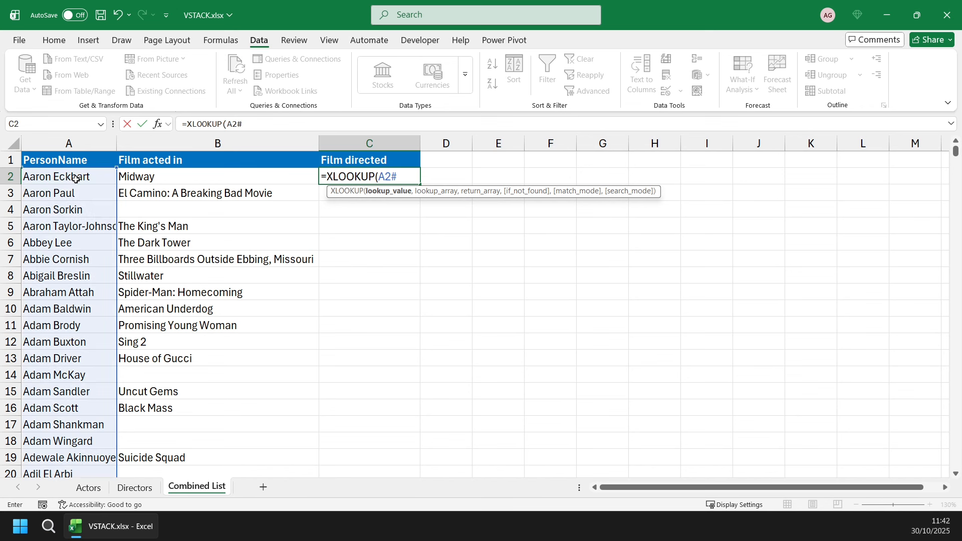
text(,)
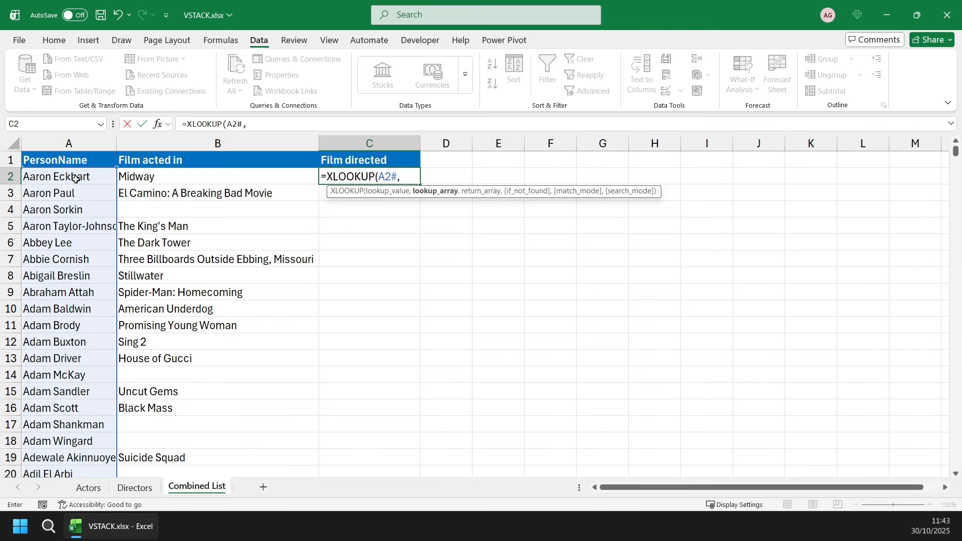
Set the lookup array of the C2 formula to the director names in Directors!A2:A1120.
click(136, 494)
click(75, 458)
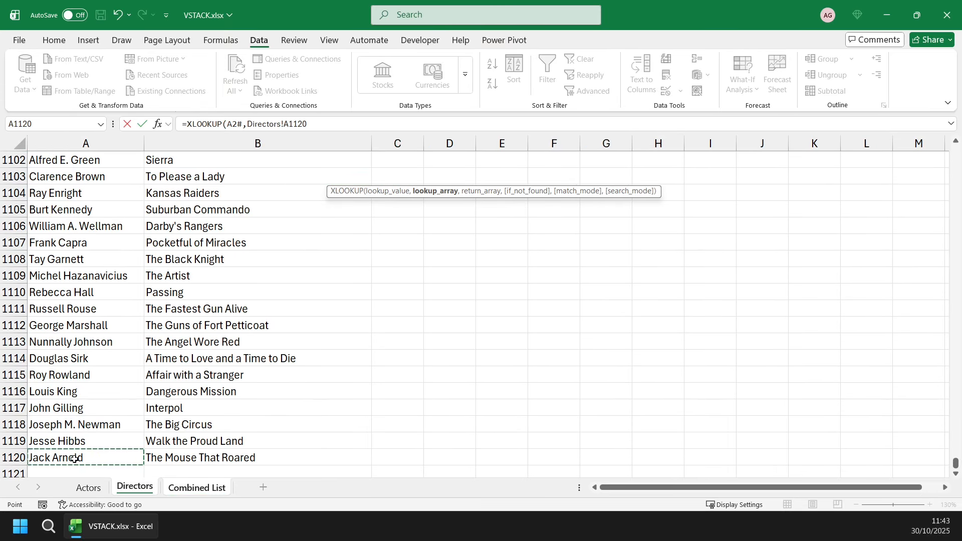
key(ctrl+shift+Up)
key(shift+Down)
text(,)
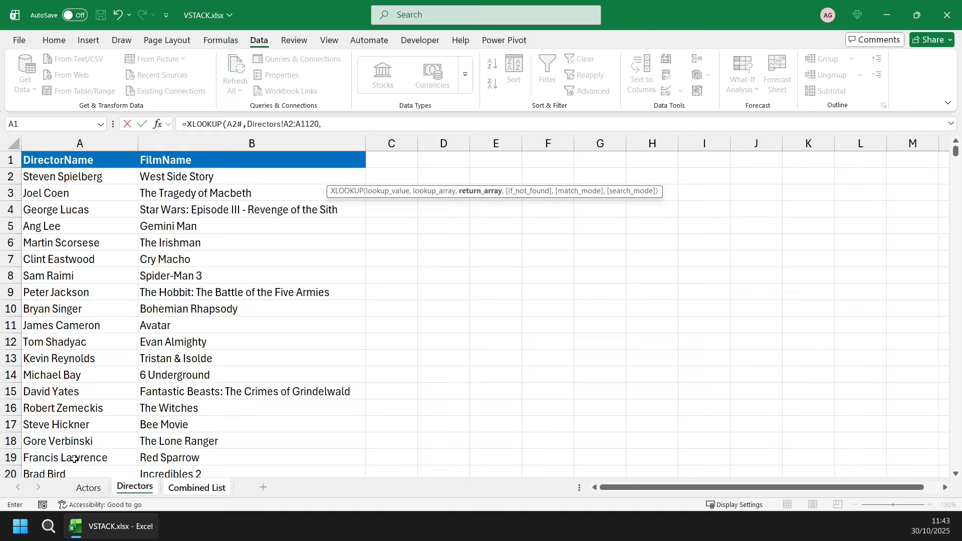
Complete the C2 XLOOKUP with return array Directors!B2:B1120 and an empty string "" for names not found.
click(236, 176)
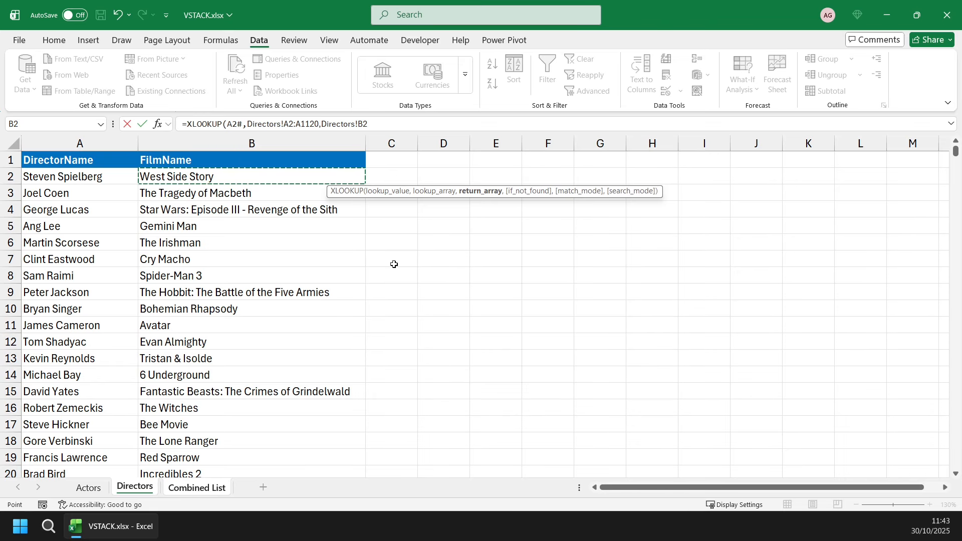
key(ctrl+shift+Down)
text(,)
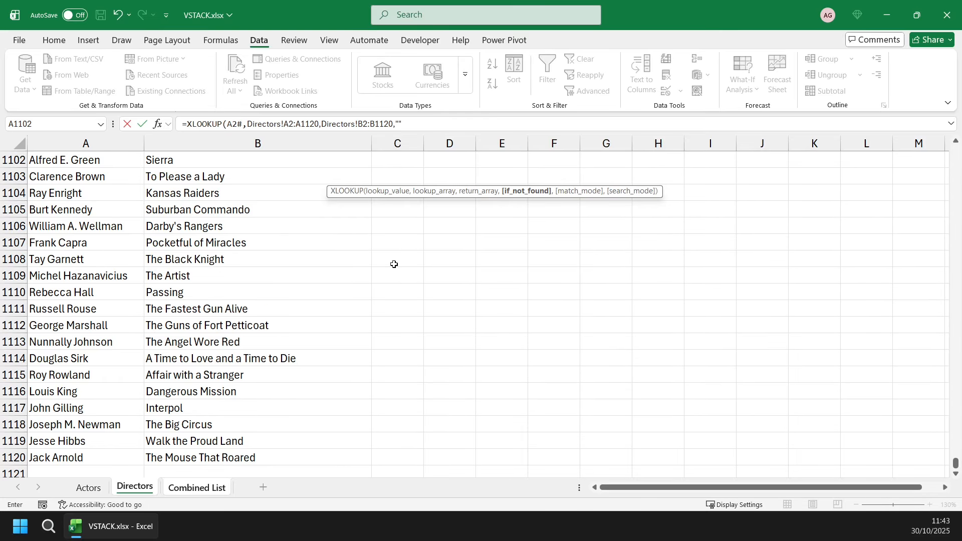
text("")
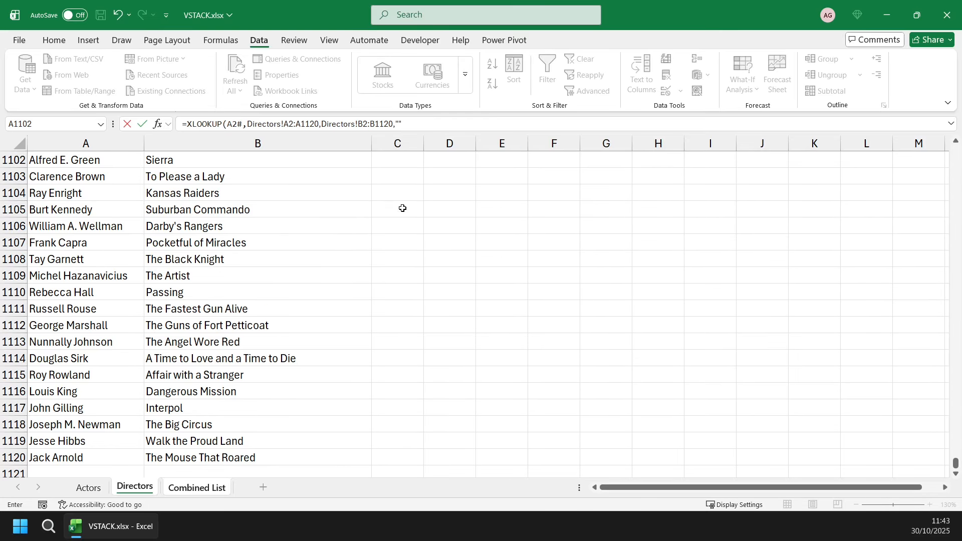
text())
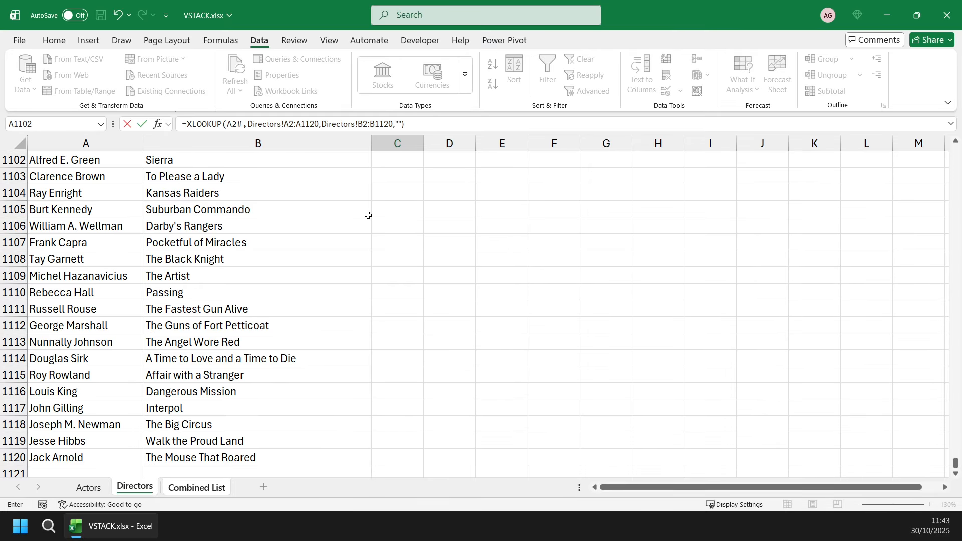
key(Return)
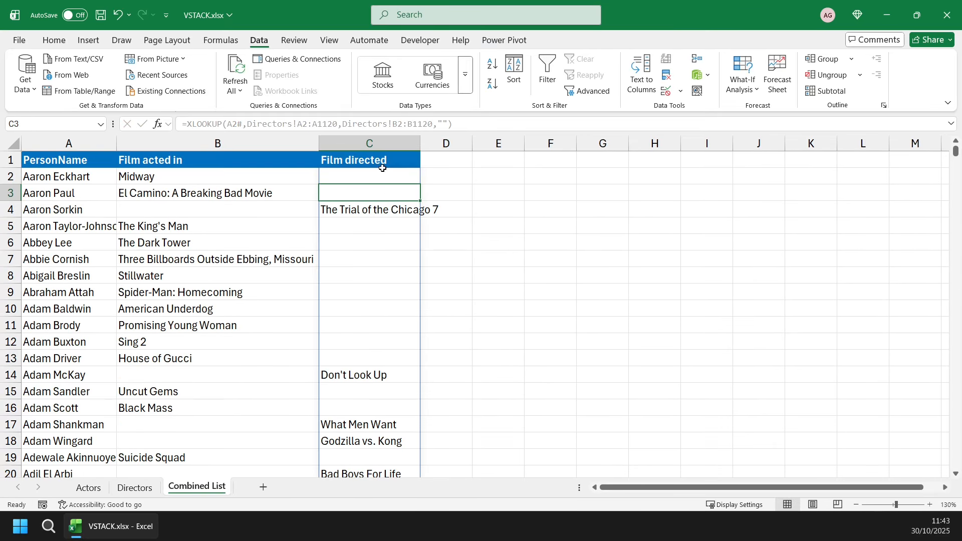
Widen the Film directed column to fit its film titles and review the lookup results down the list.
drag(421, 143, 466, 144)
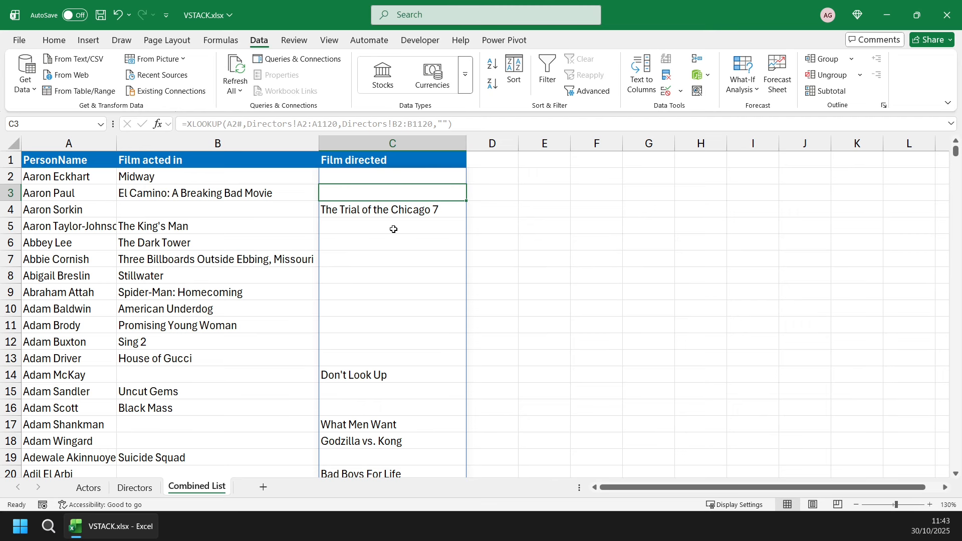
scroll(378, 308, down, 8)
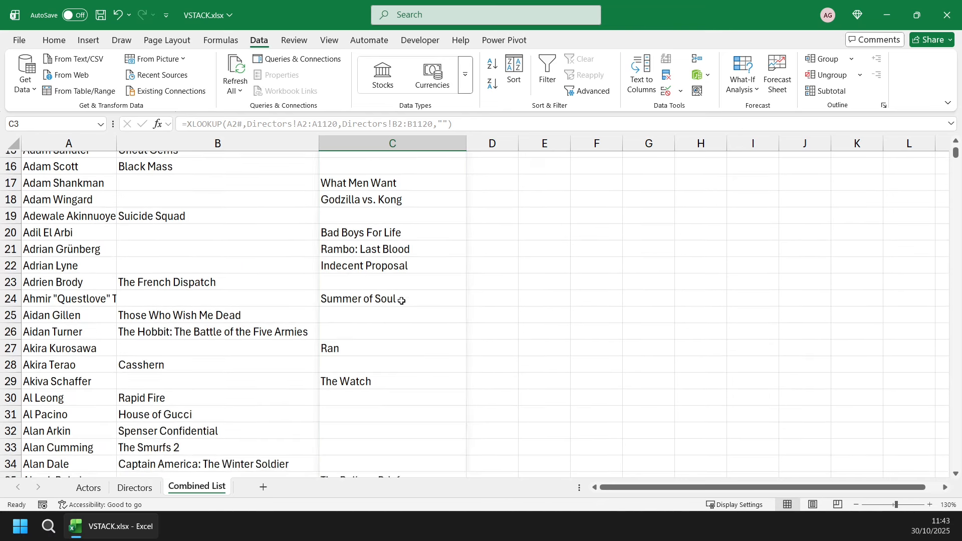
scroll(405, 288, up, 8)
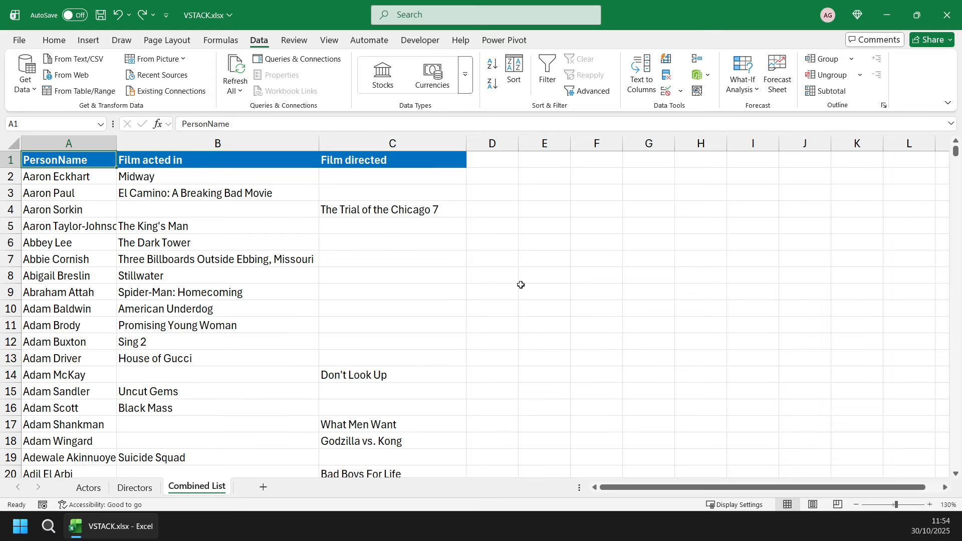
Copy the headers A1:C1 to E1:G1 and fit the widths of columns E to G to the header text.
drag(96, 160, 371, 160)
key(ctrl+c)
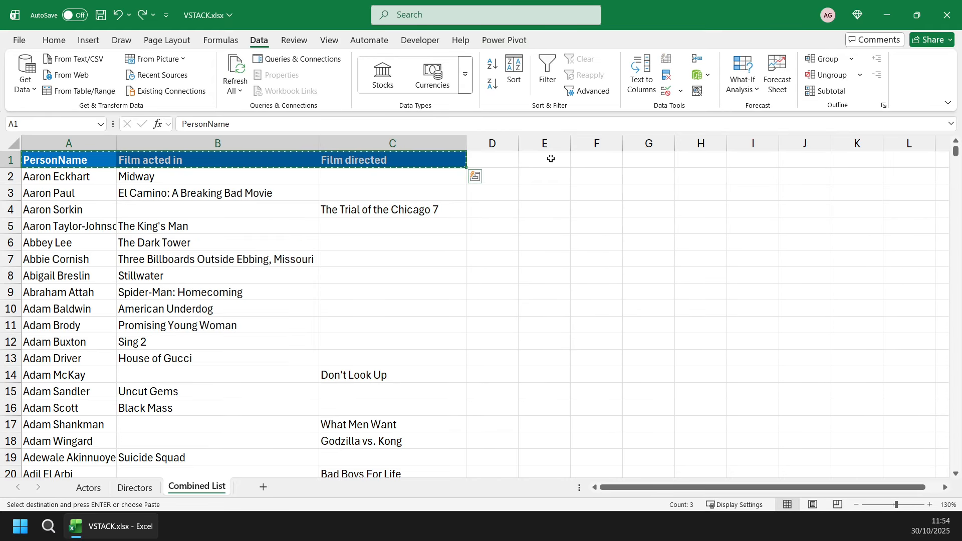
click(550, 159)
key(ctrl+v)
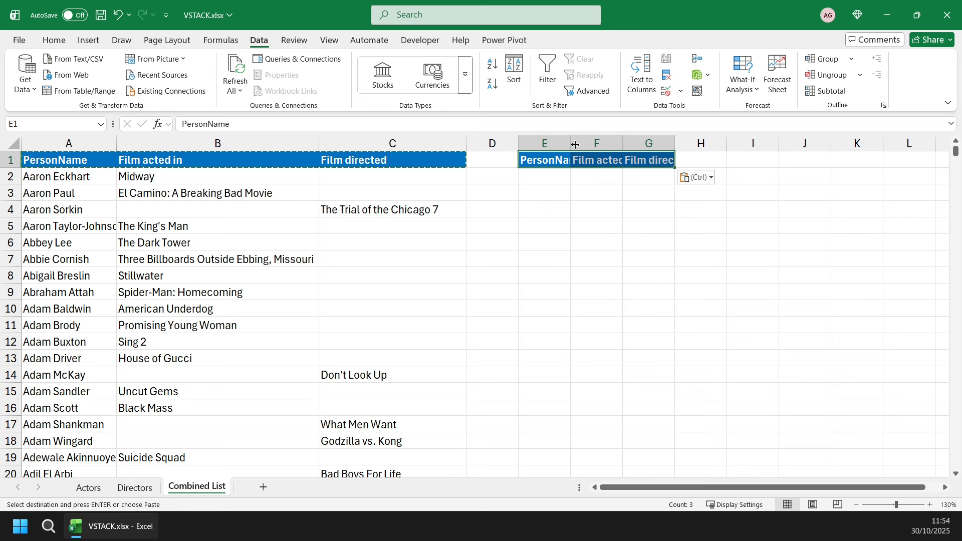
drag(561, 142, 660, 144)
double_click(571, 143)
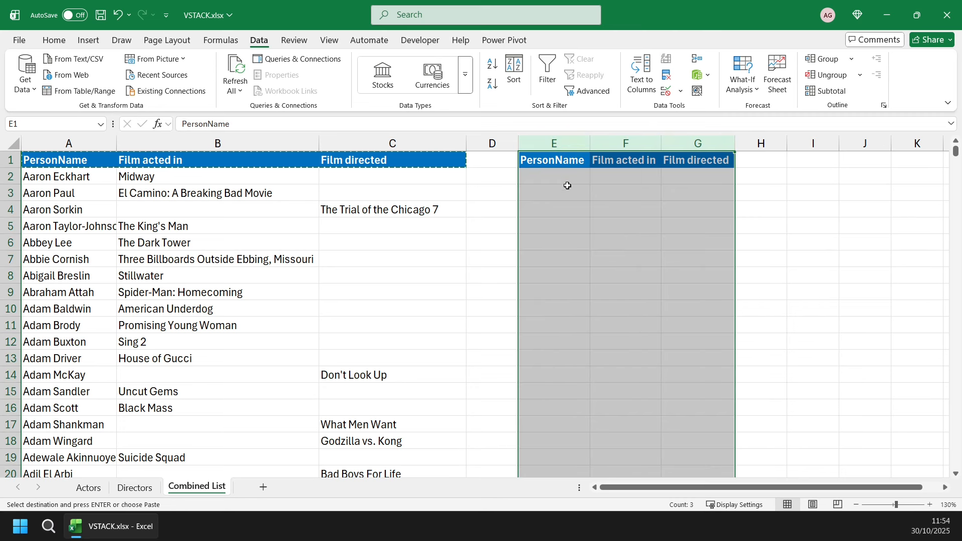
Begin a FILTER formula in E2 with the full combined list A2:C3032 as its array.
click(564, 176)
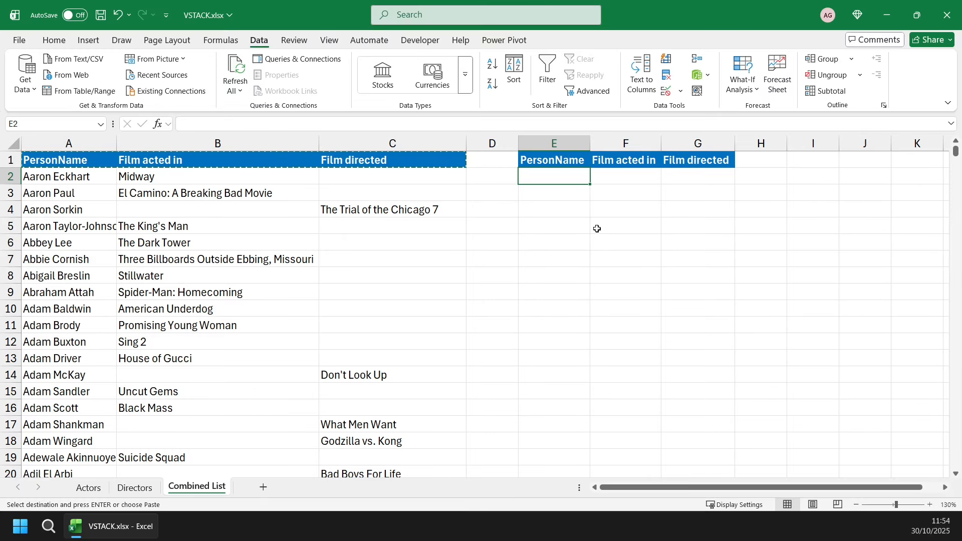
text(=fil)
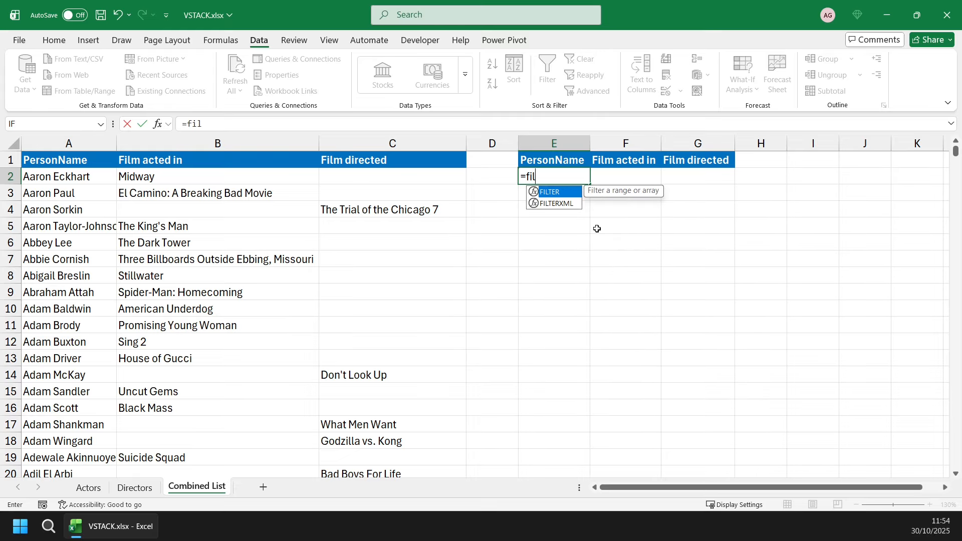
key(Tab)
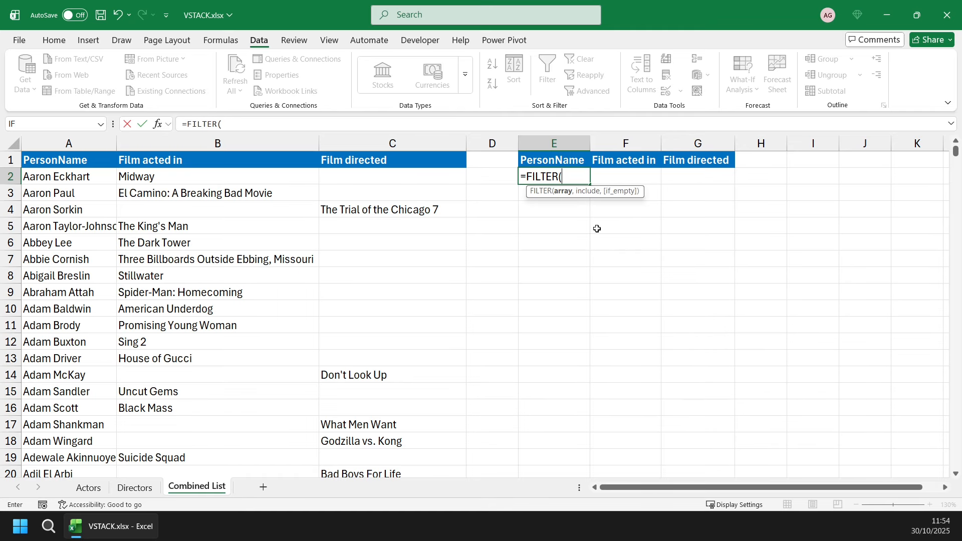
click(87, 179)
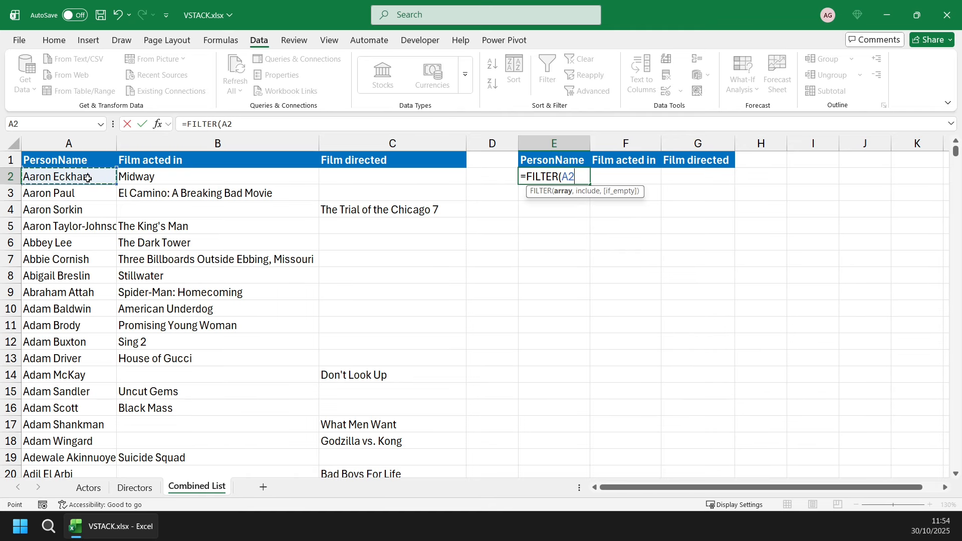
key(ctrl+shift+Down)
key(shift+Right)
key(shift+Right)
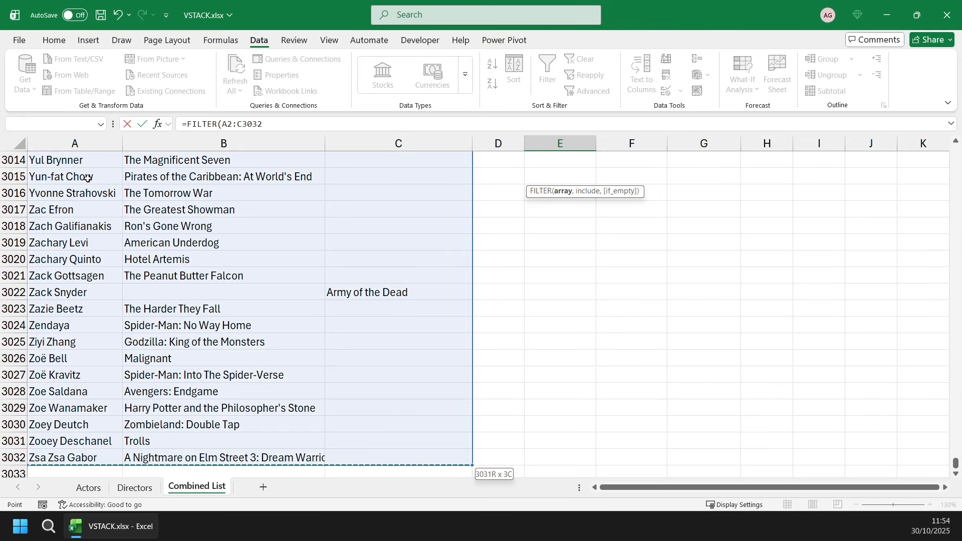
text(,)
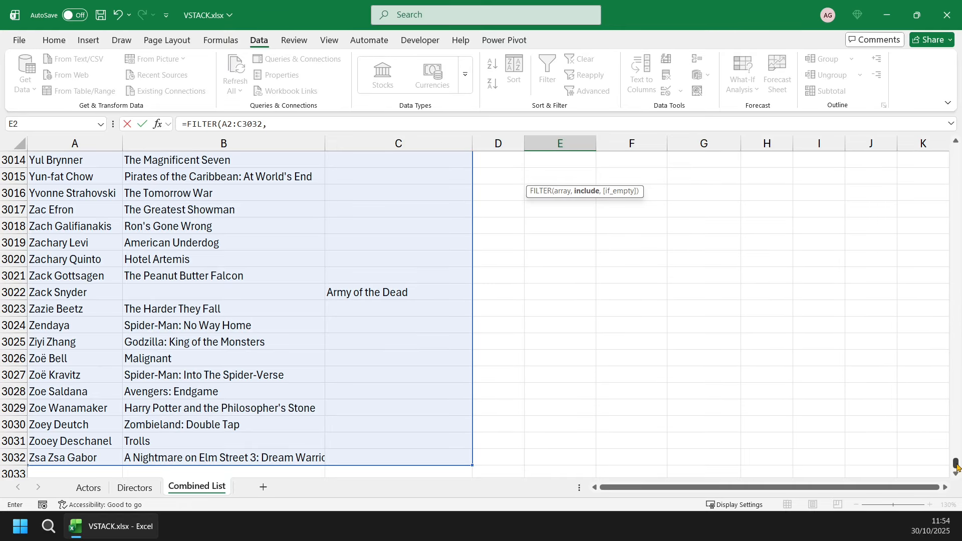
Complete the FILTER with the include condition B2#<>"" and fit columns E and F to their contents.
drag(955, 464, 941, 153)
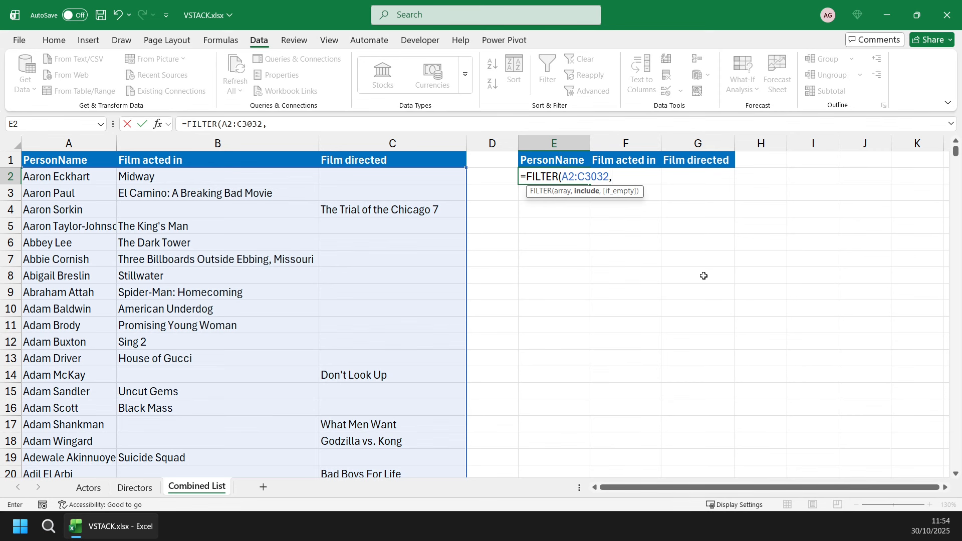
text(B2#)
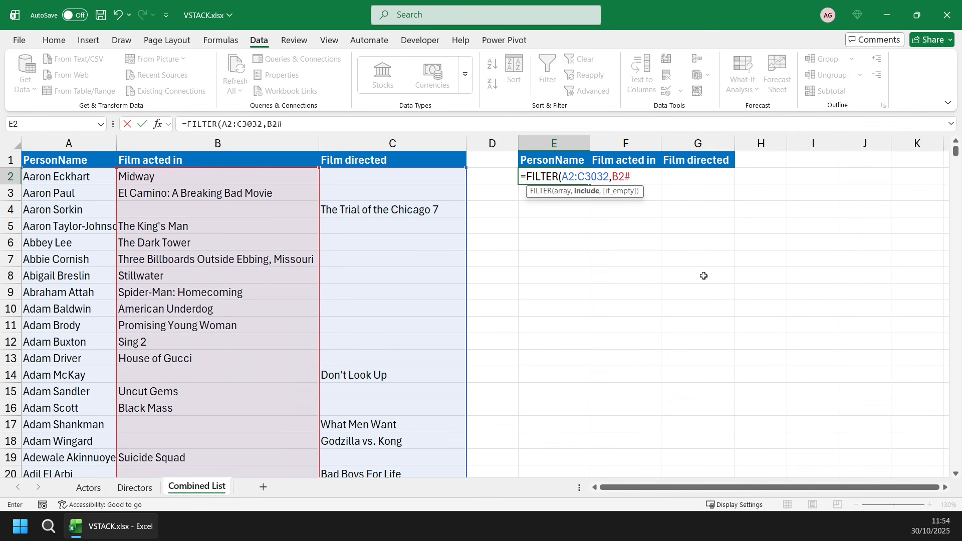
text(<>)
key(Return)
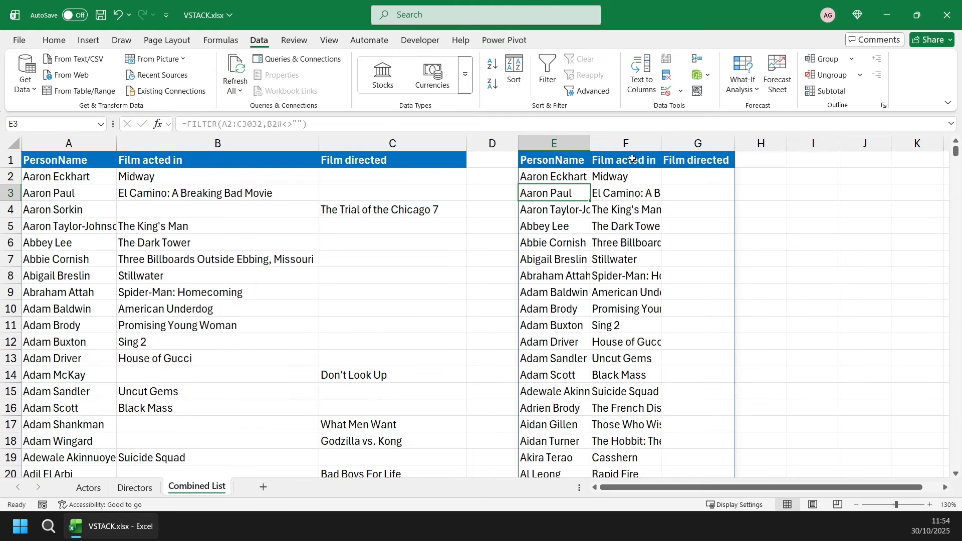
drag(570, 144, 647, 144)
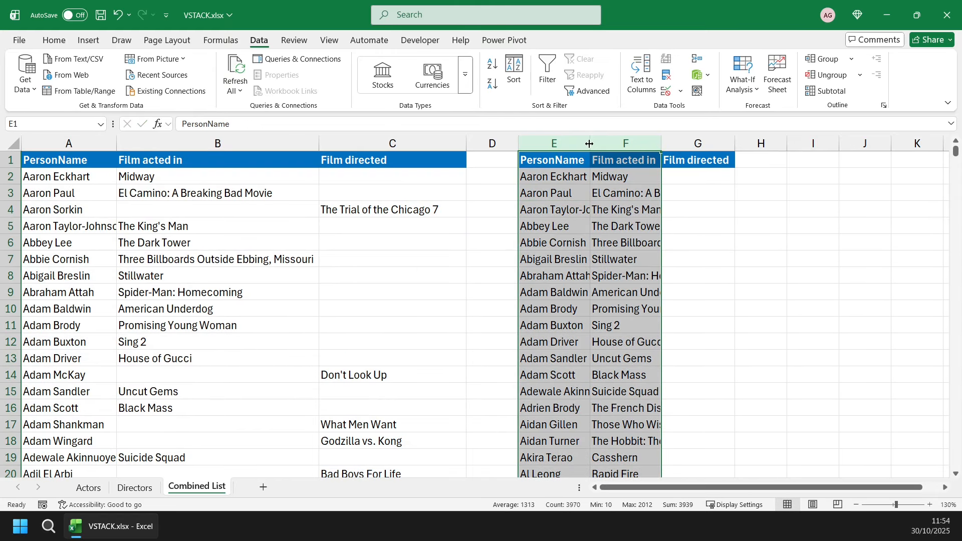
double_click(661, 144)
click(629, 174)
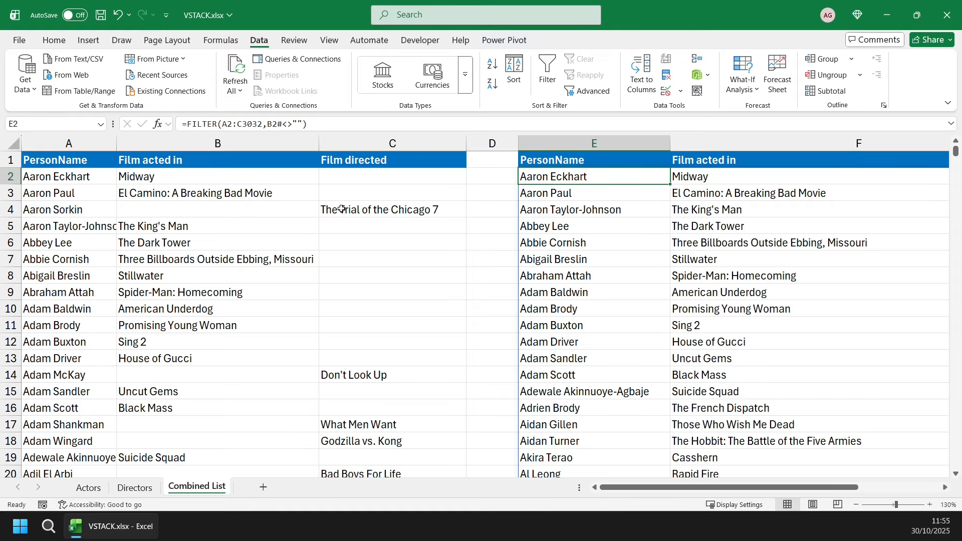
Change the include condition of the E2 FILTER to (B2#<>"")*(C2#<>"") to keep only people who both acted and directed.
double_click(620, 179)
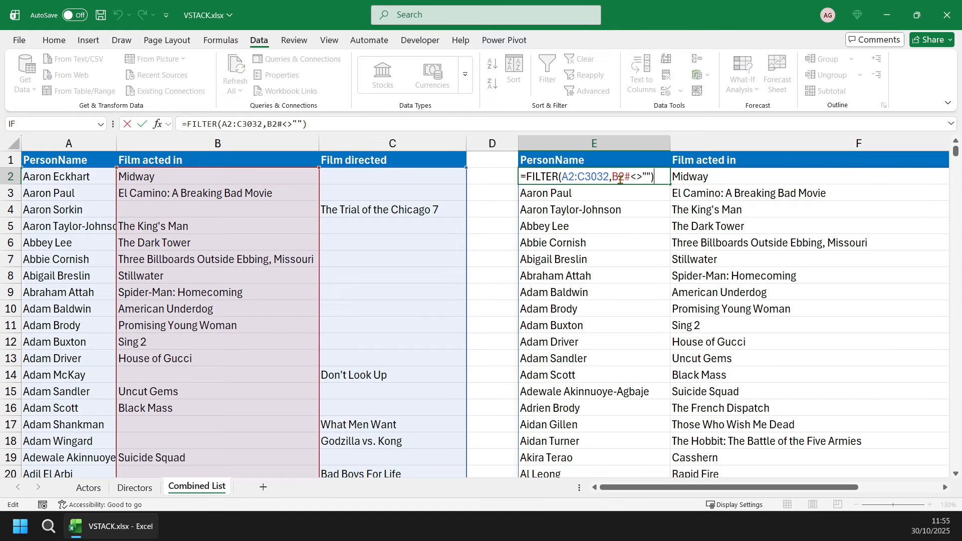
click(612, 178)
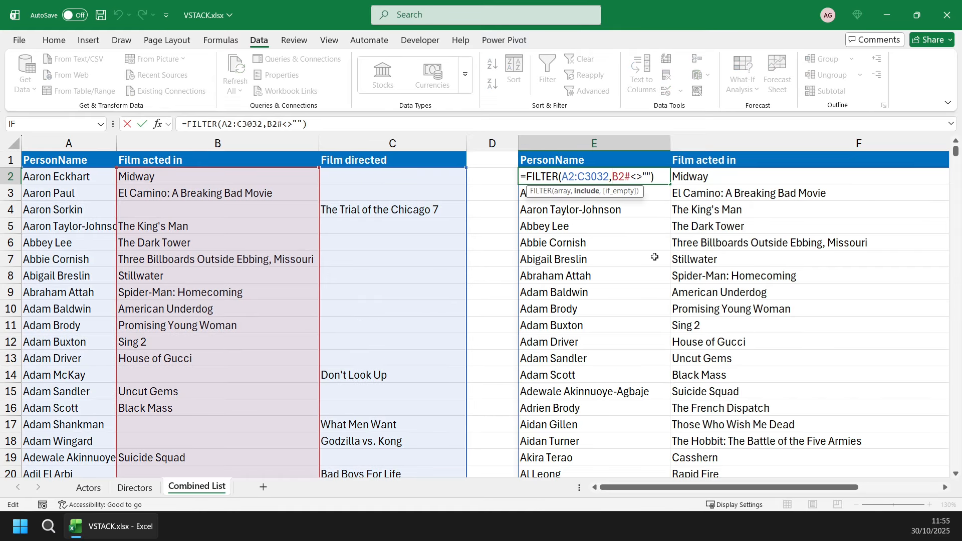
text(()
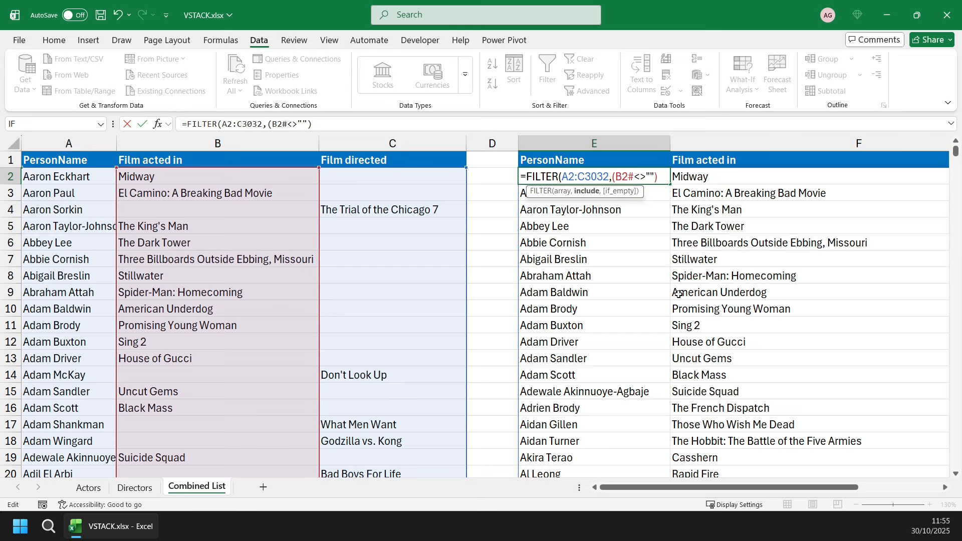
text())
text(*(C2#)
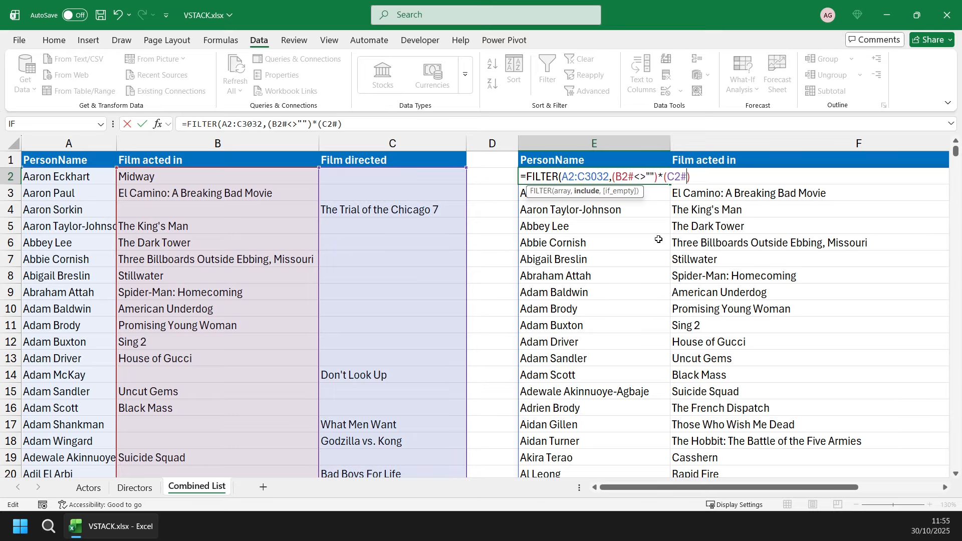
text(<>""))
key(Return)
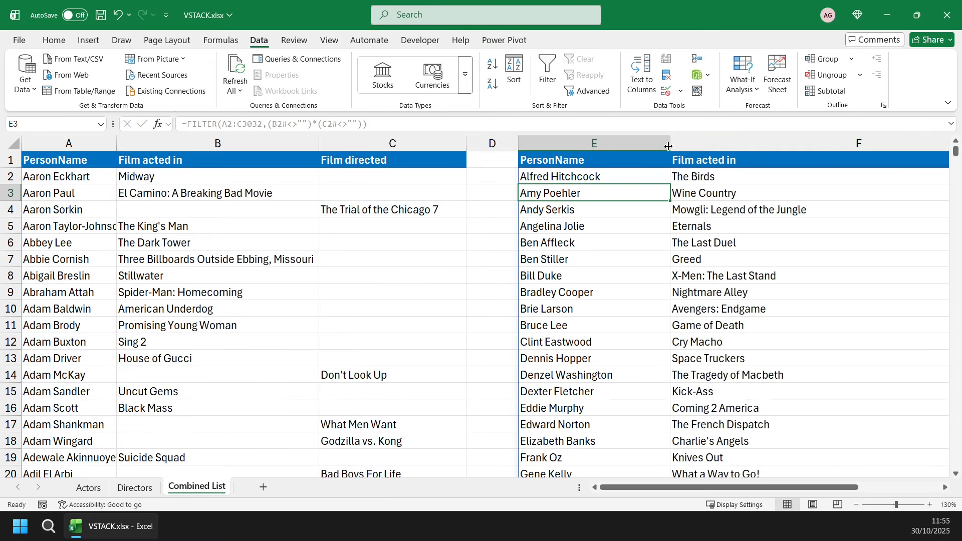
Narrow columns E and F so that all three columns of the filtered list fit in view.
drag(669, 146, 617, 146)
drag(700, 489, 741, 488)
drag(852, 146, 632, 160)
drag(698, 489, 651, 488)
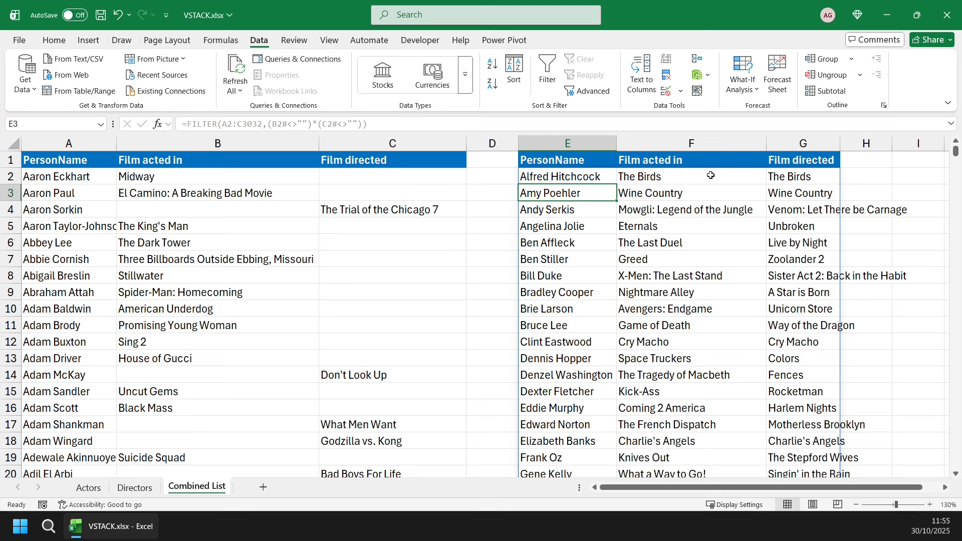
Compare the acted-in and directed films in F2 and G2, and check their source columns at B2 and C2.
click(718, 174)
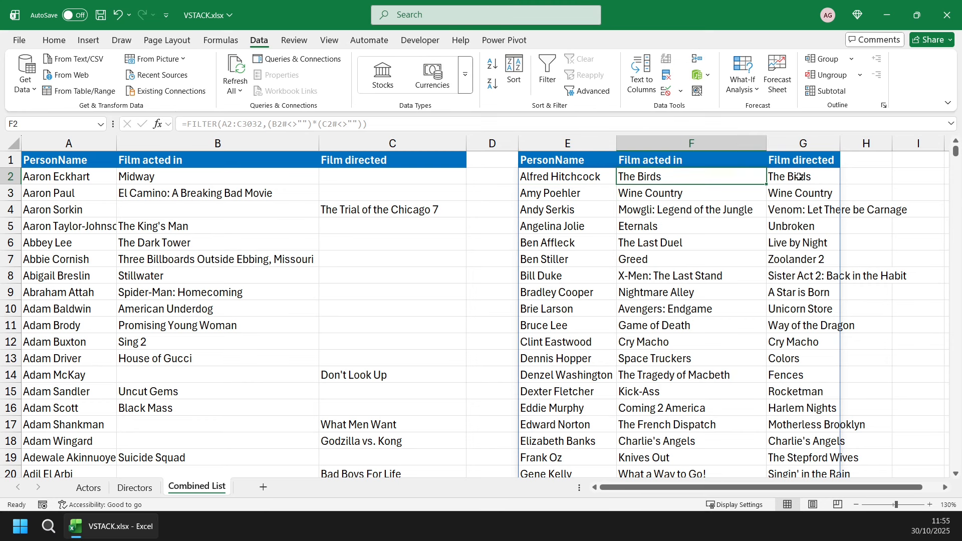
click(800, 176)
click(716, 179)
key(Right)
click(708, 177)
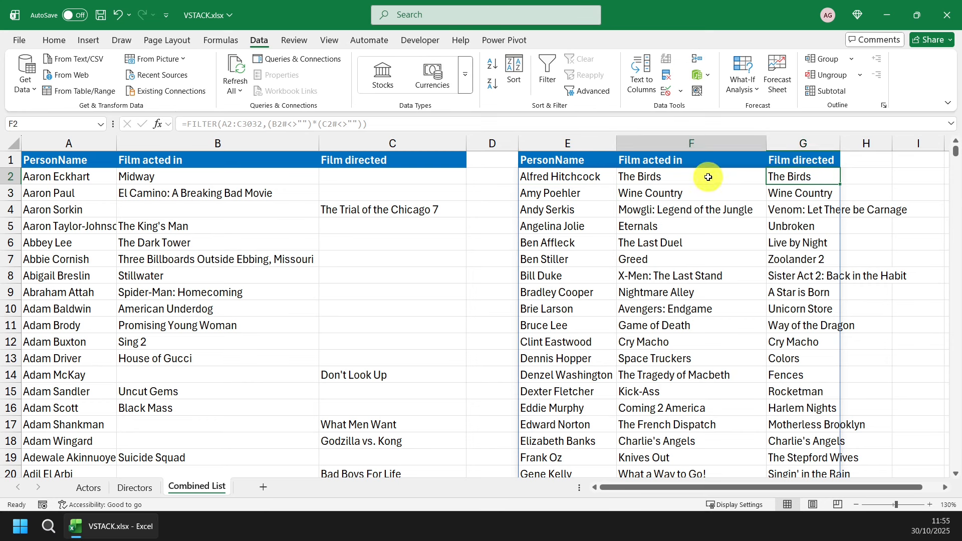
click(805, 177)
click(719, 179)
click(815, 176)
click(729, 176)
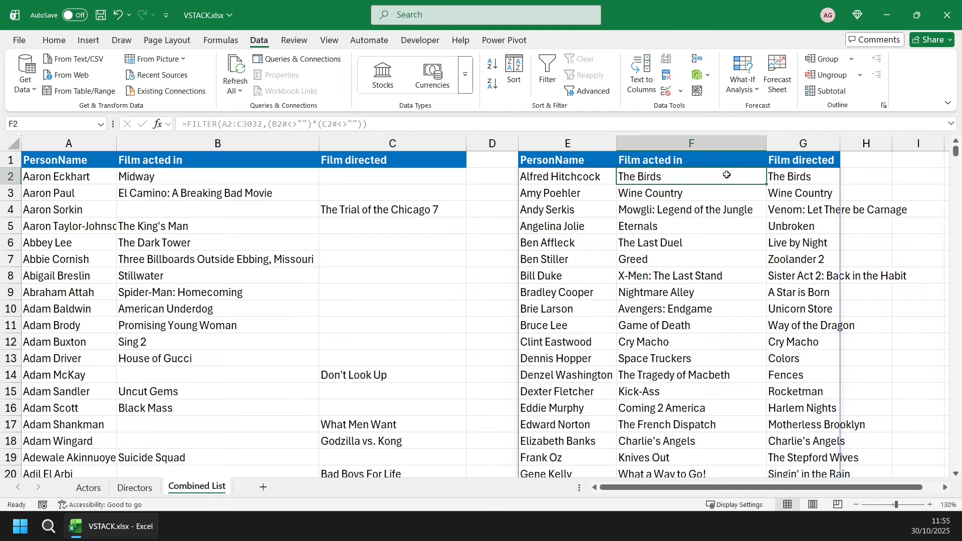
click(236, 175)
click(370, 177)
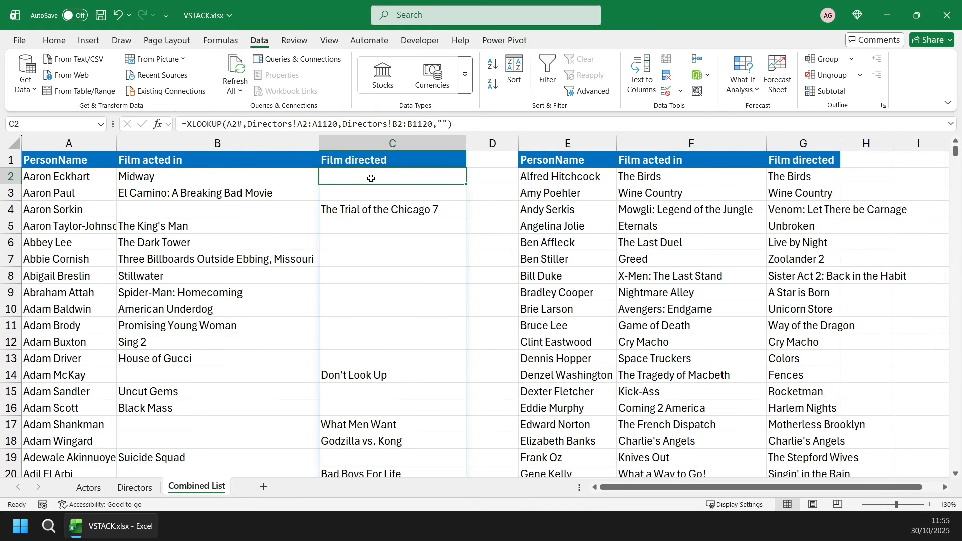
Change the include condition of the E2 FILTER to (B2#=C2#) and widen column G to fit its film titles.
click(563, 178)
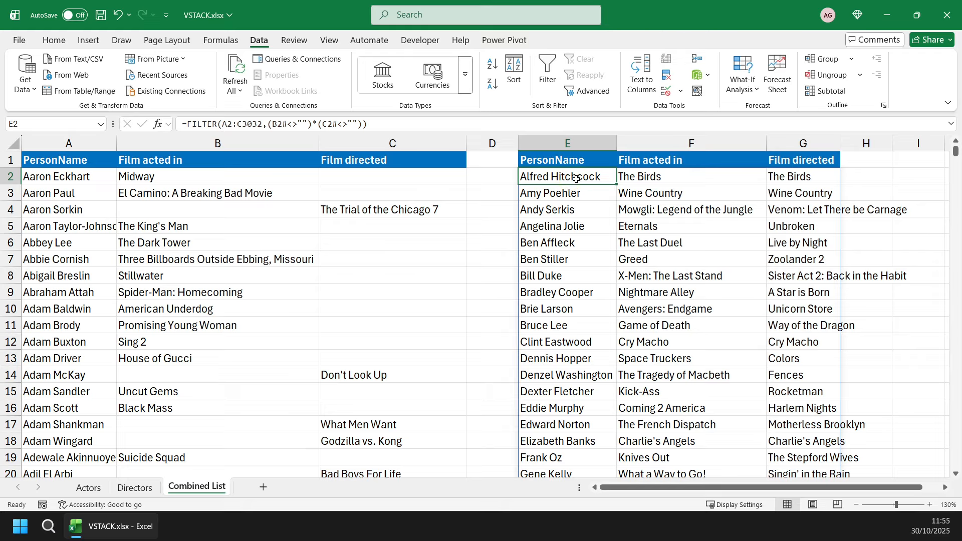
key(F2)
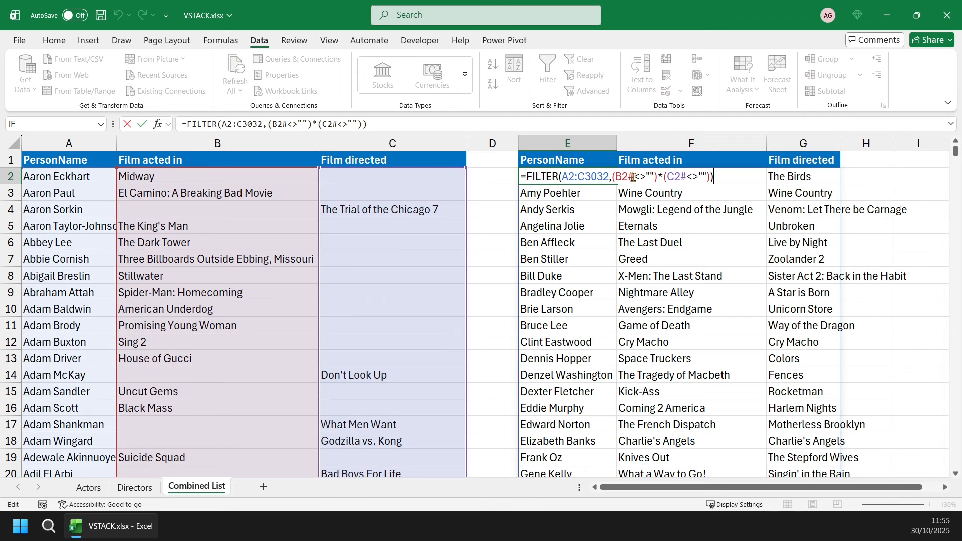
drag(634, 178, 657, 179)
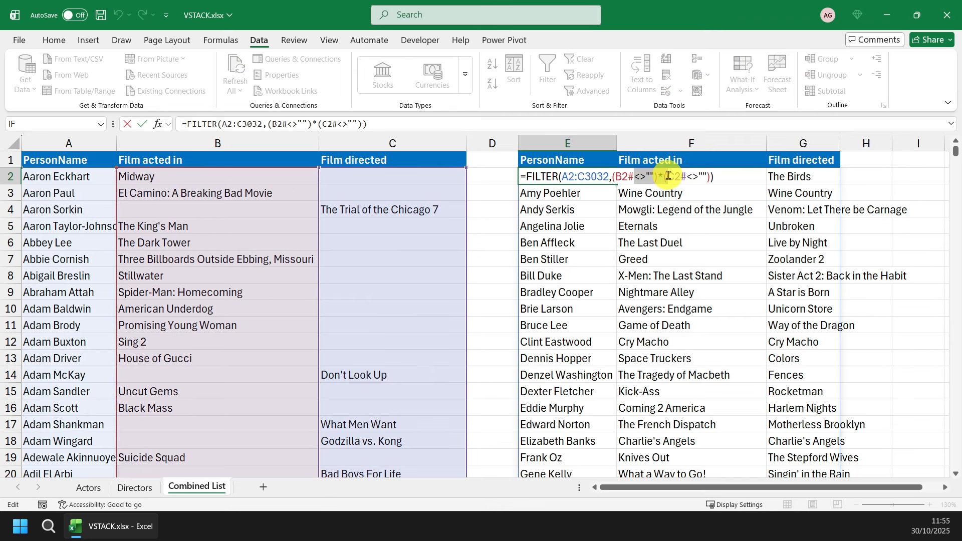
text(=)
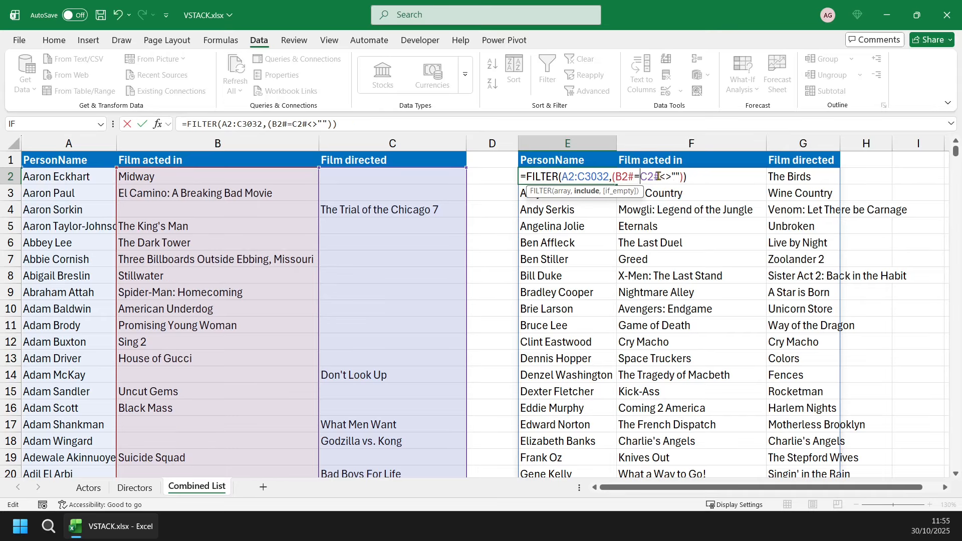
click(660, 177)
key(Delete)
key(Delete)
key(Delete)
key(Delete)
key(Delete)
text())
key(Return)
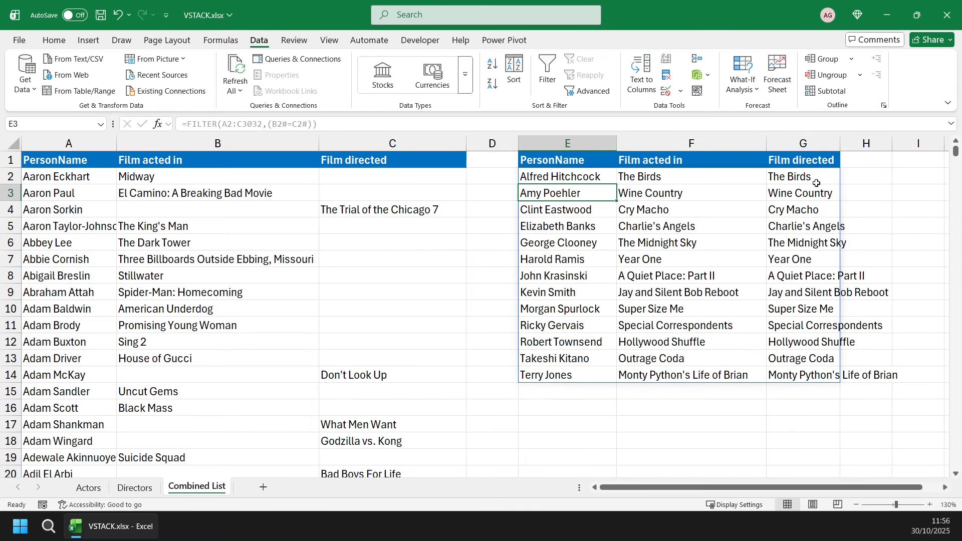
drag(840, 144, 903, 145)
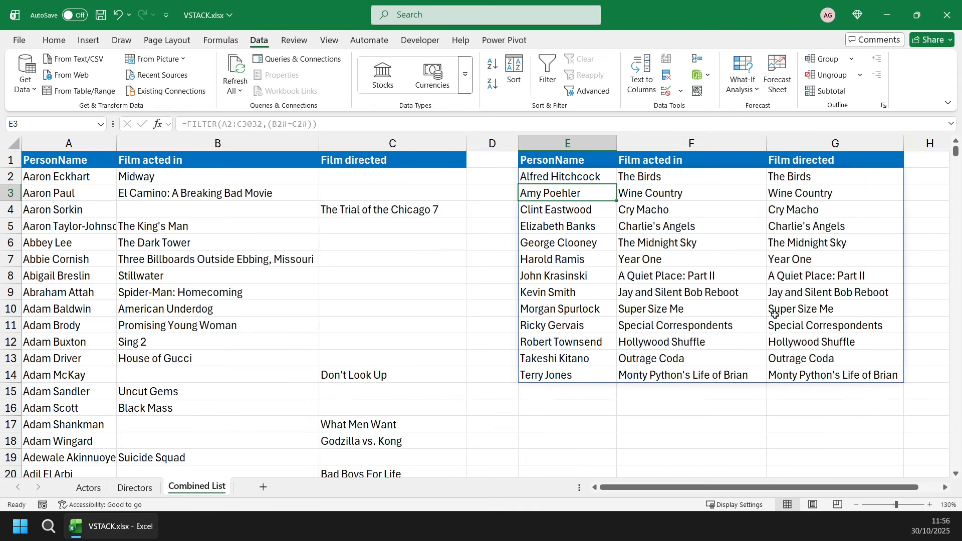